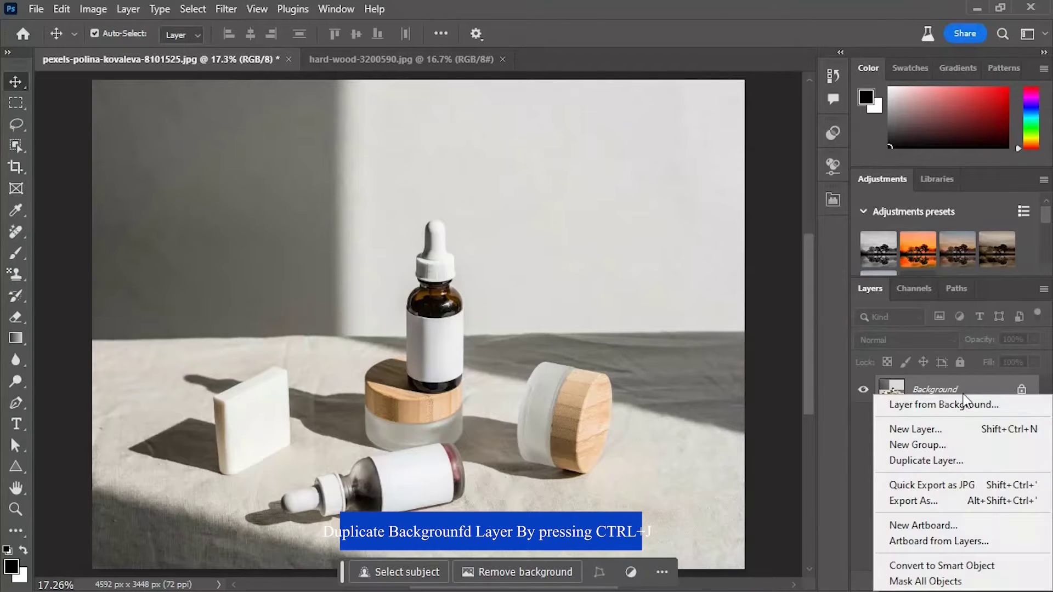
# Duplicate the Background layer within the same document, keeping the suggested name.
pyautogui.click(931, 460)
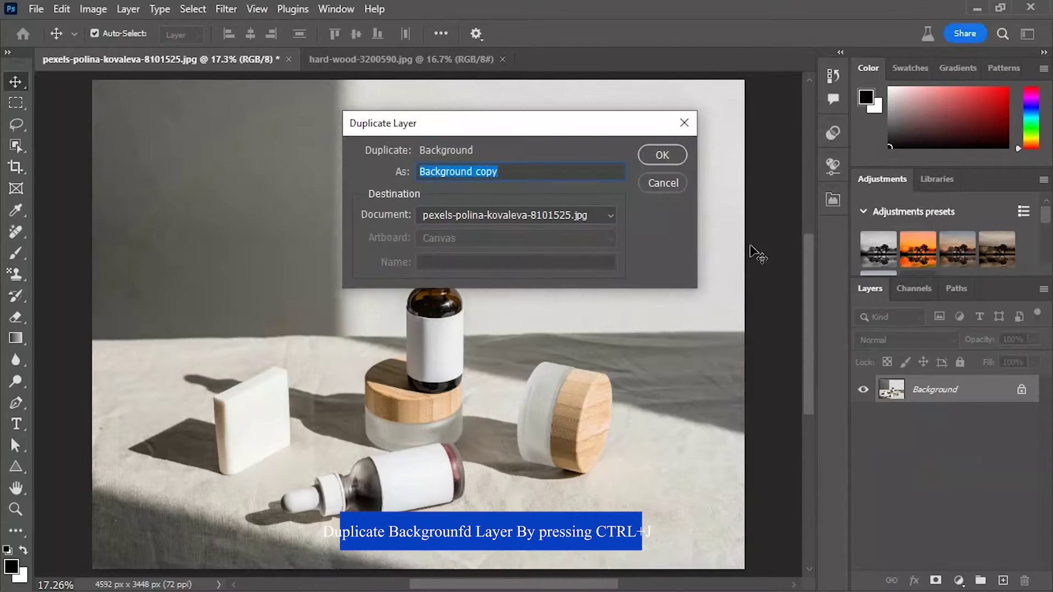
pyautogui.click(664, 155)
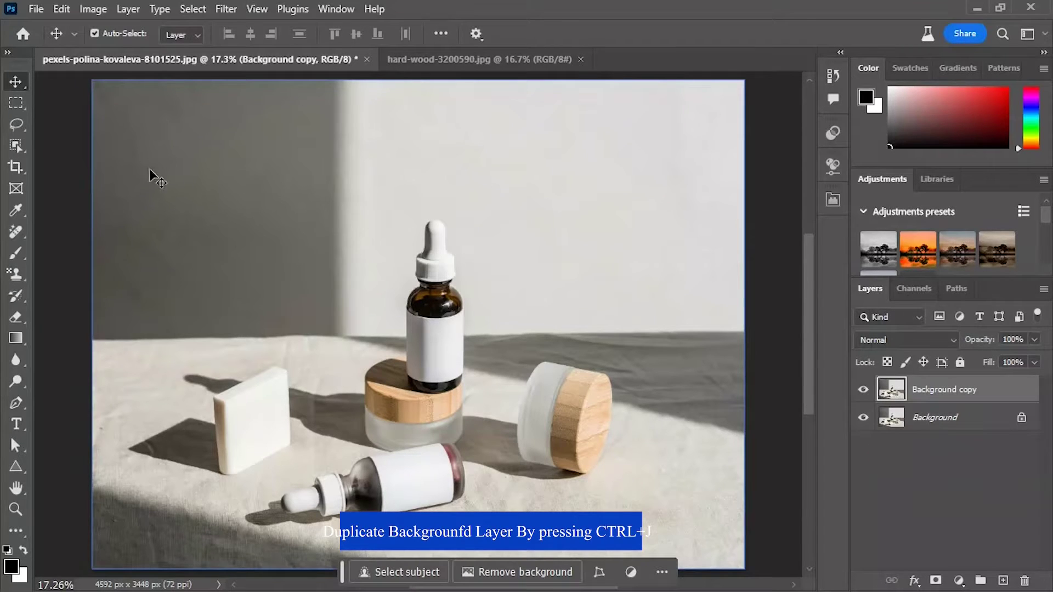
# Select both dropper bottles, both wooden-lidded jars and the white soap bar together using the Object Selection tool.
pyautogui.click(17, 142)
pyautogui.click(57, 145)
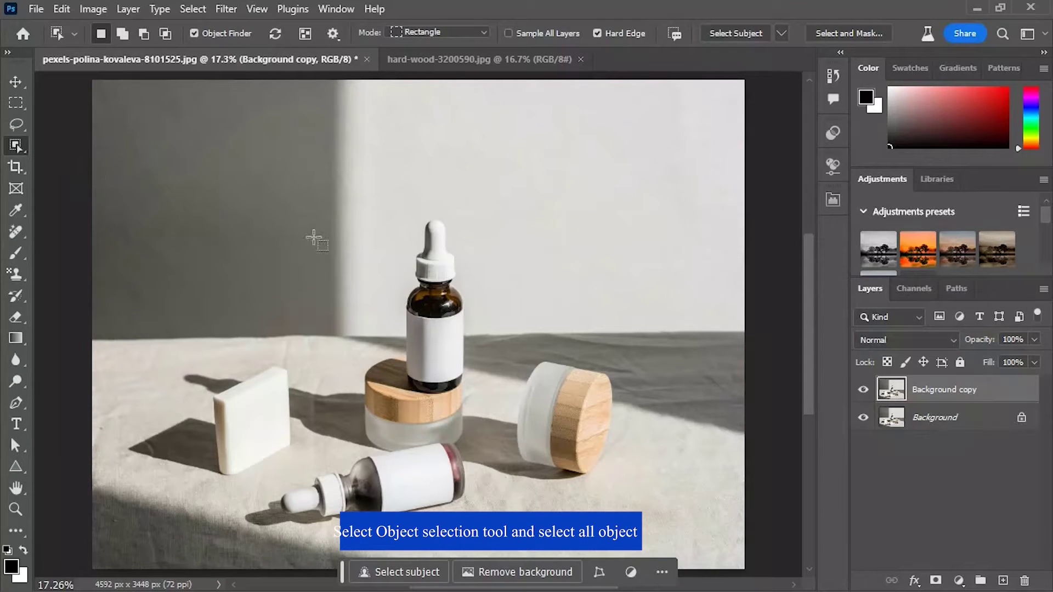
pyautogui.click(422, 324)
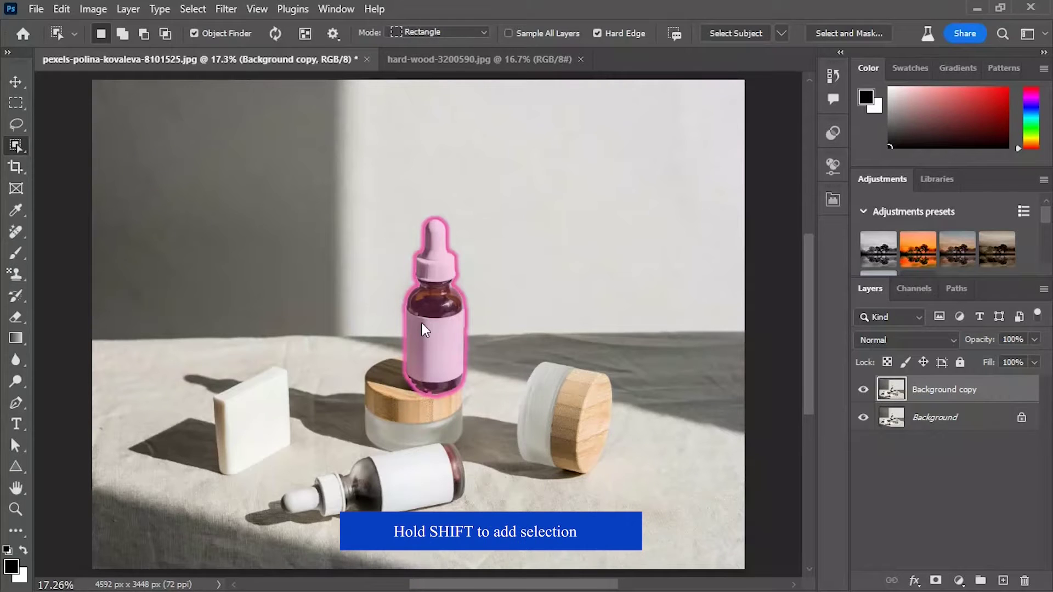
pyautogui.press('shift')
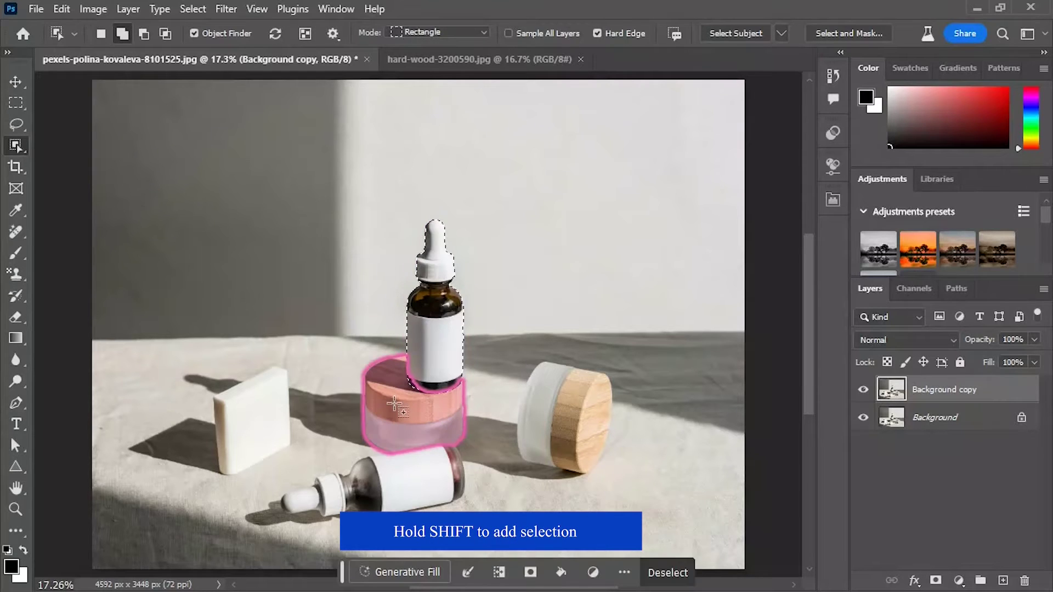
pyautogui.keyDown('shift'); pyautogui.click(393, 407); pyautogui.keyUp('shift')
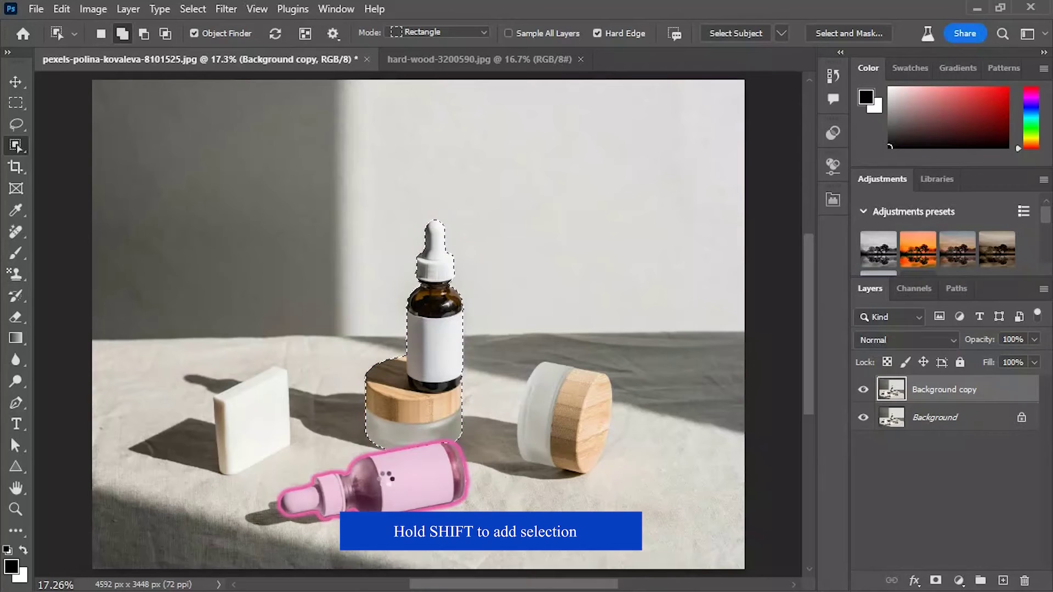
pyautogui.keyDown('shift'); pyautogui.click(384, 479); pyautogui.keyUp('shift')
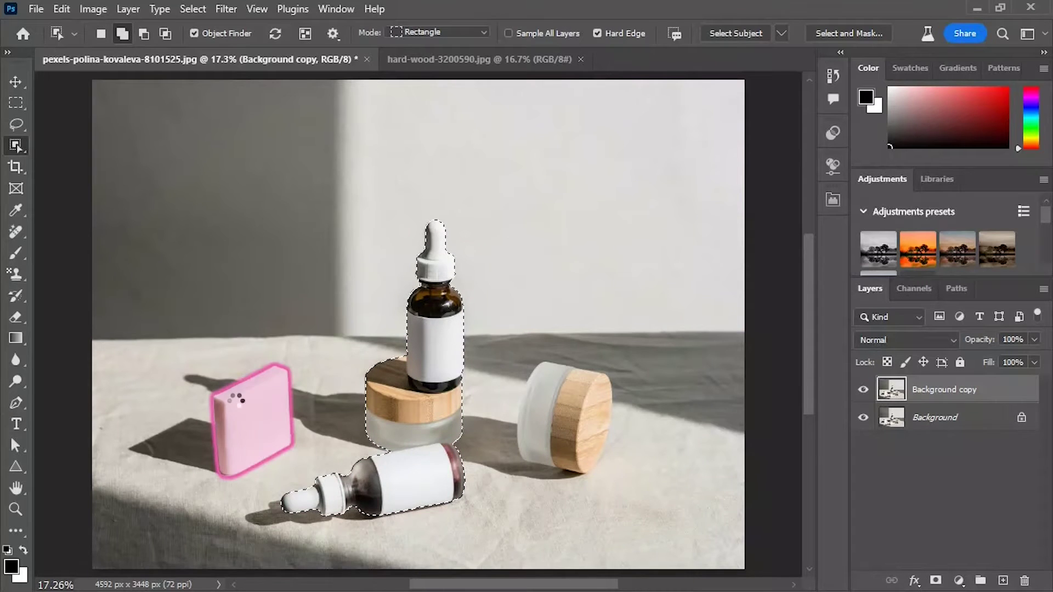
pyautogui.keyDown('shift'); pyautogui.click(235, 404); pyautogui.keyUp('shift')
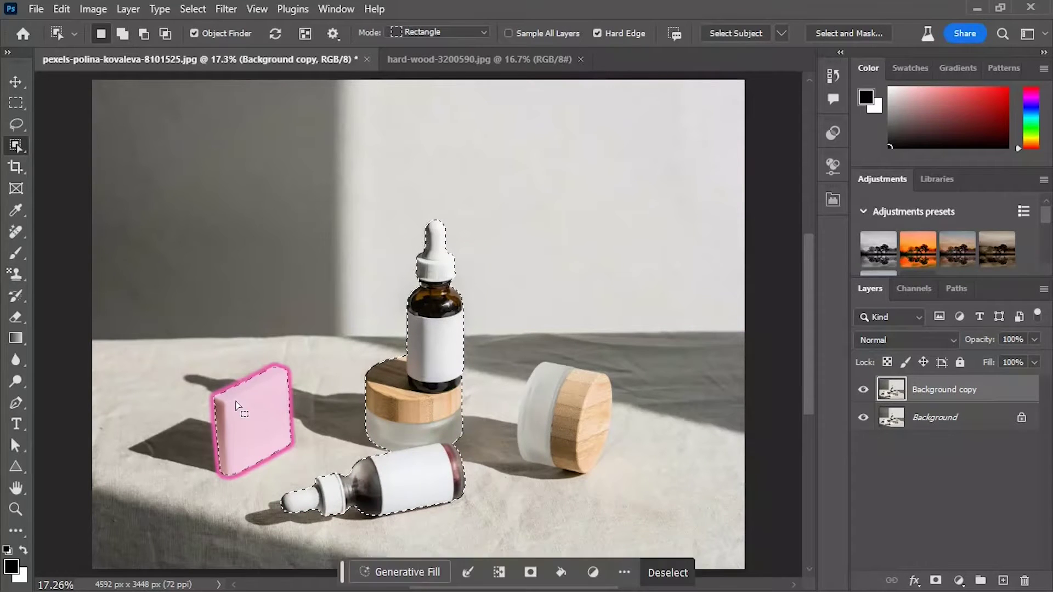
pyautogui.keyDown('shift'); pyautogui.click(547, 428); pyautogui.keyUp('shift')
pyautogui.press('v')
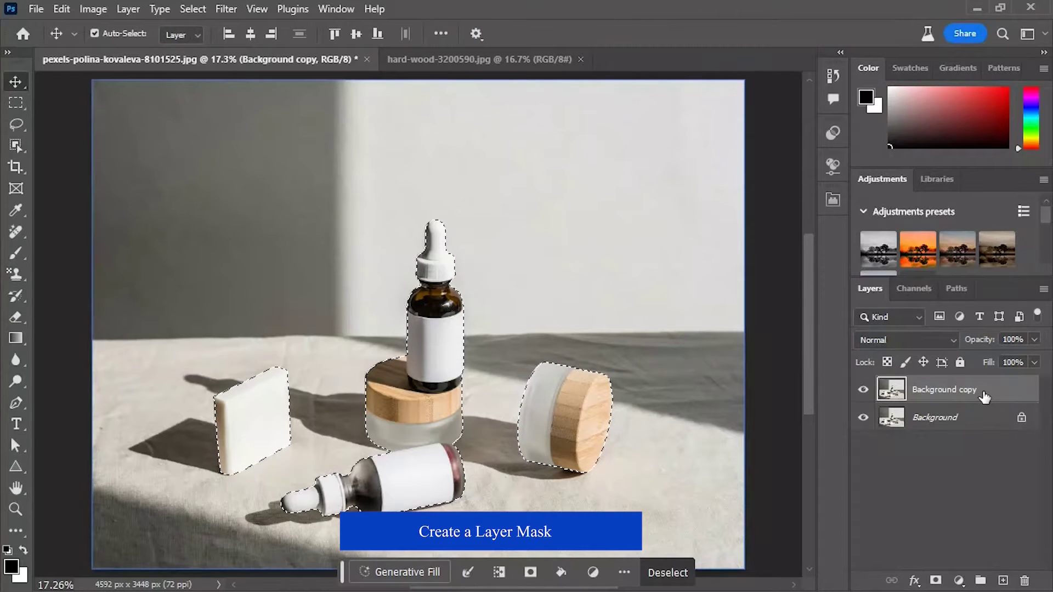
# Add a layer mask to the Background copy from the product selection and hide the original Background layer.
pyautogui.click(936, 582)
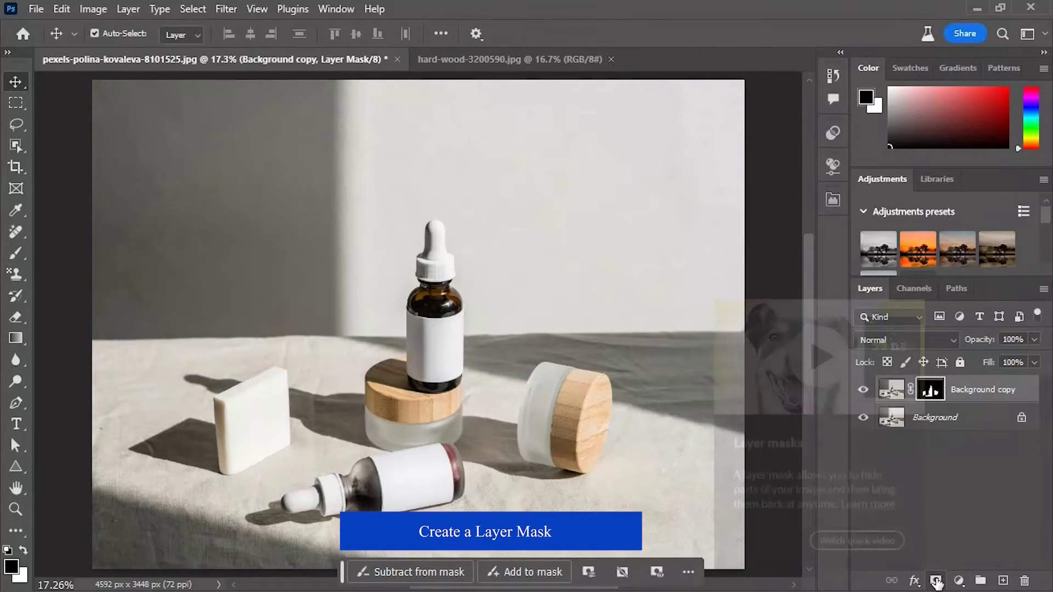
pyautogui.click(864, 418)
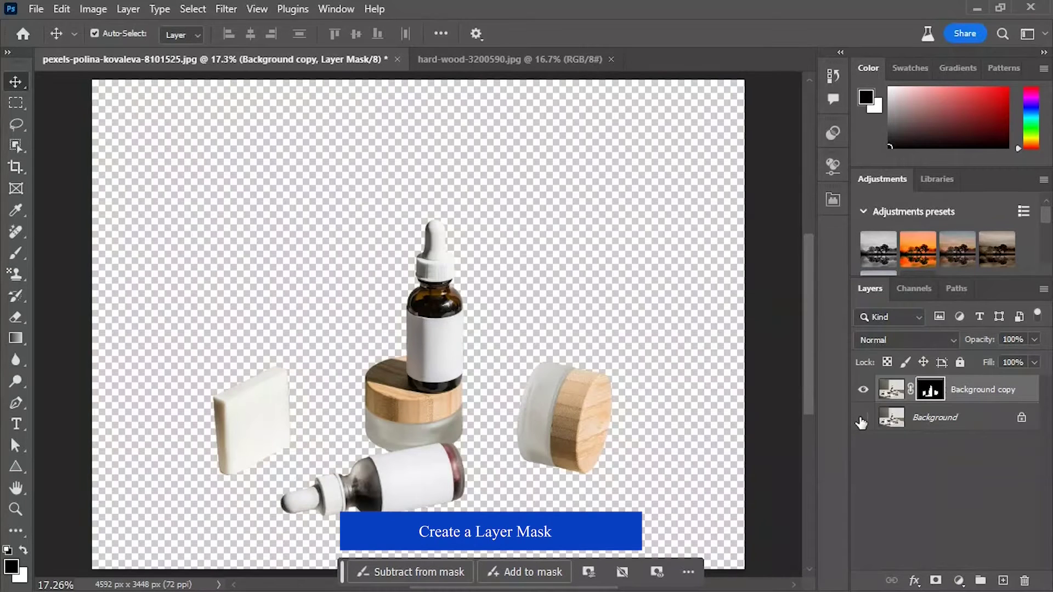
# Duplicate the masked Background copy layer together with its mask.
pyautogui.rightClick(1005, 389)
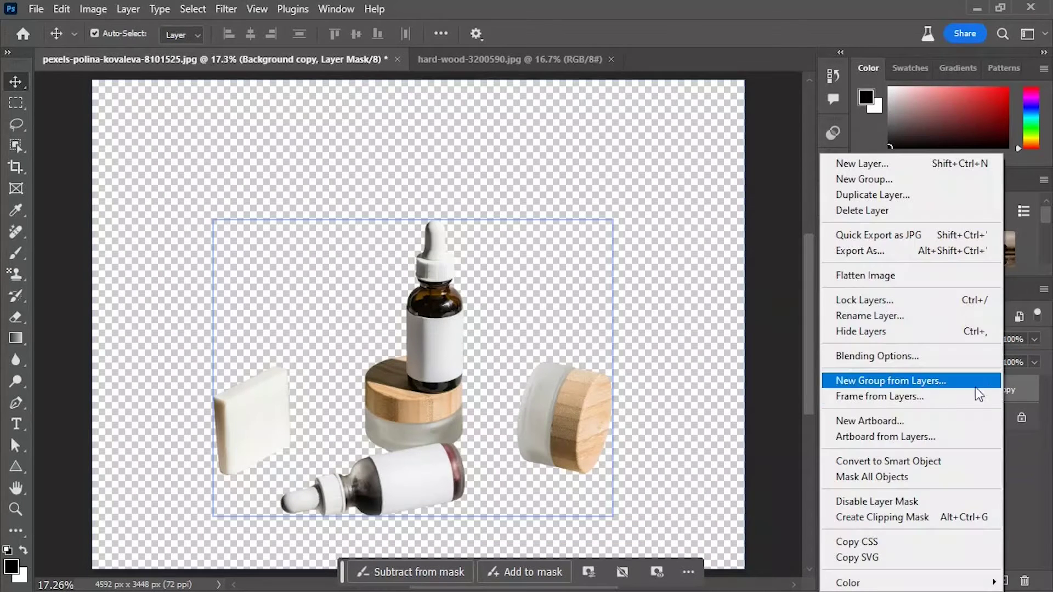
pyautogui.click(870, 194)
pyautogui.click(662, 155)
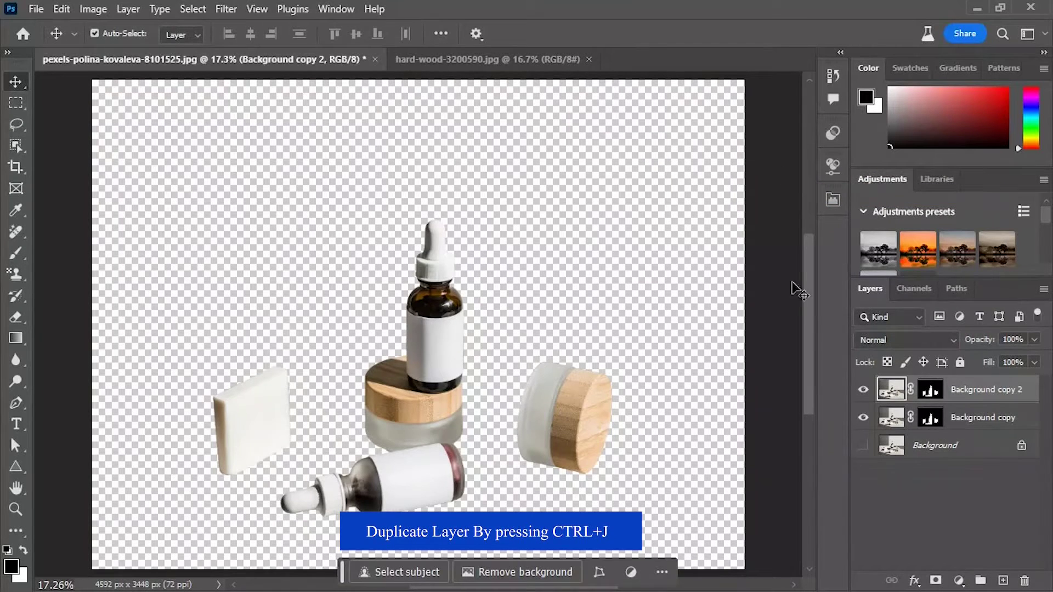
# Invert the layer mask of Background copy 2 so it shows the surroundings instead of the products.
pyautogui.click(926, 386)
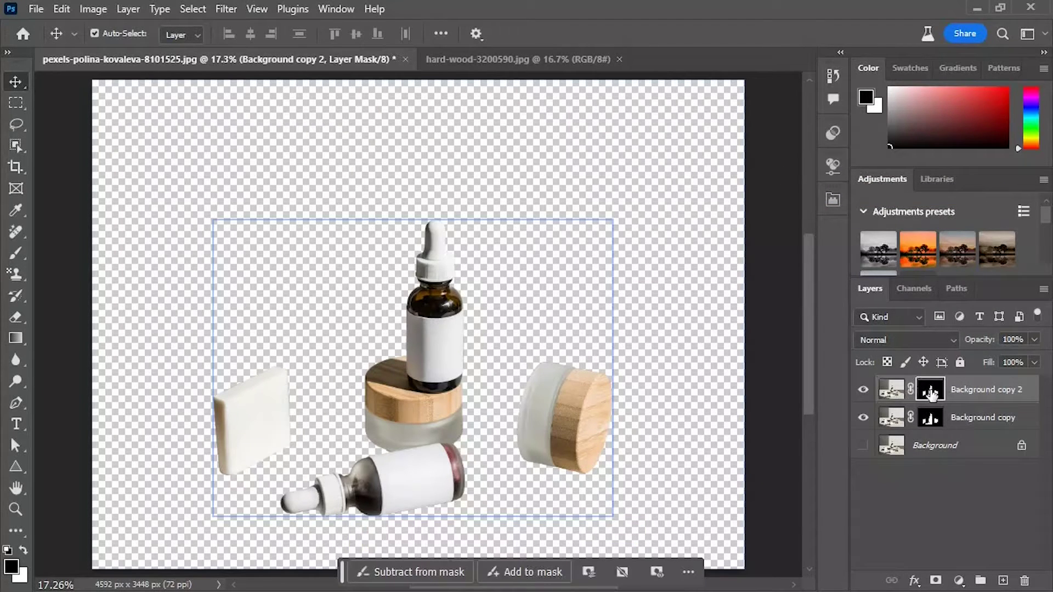
pyautogui.click(94, 8)
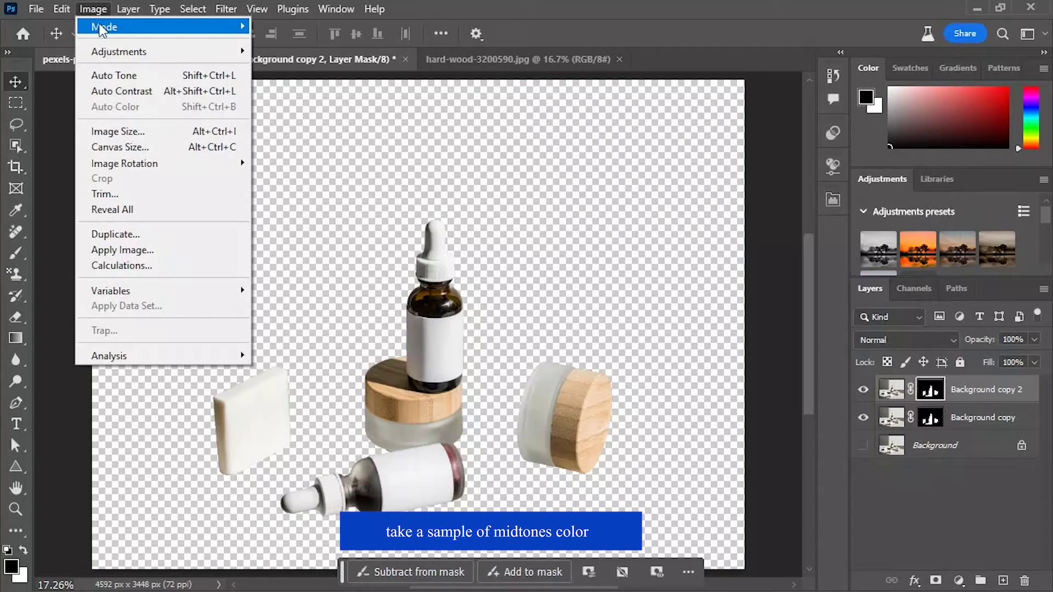
pyautogui.moveTo(115, 50)
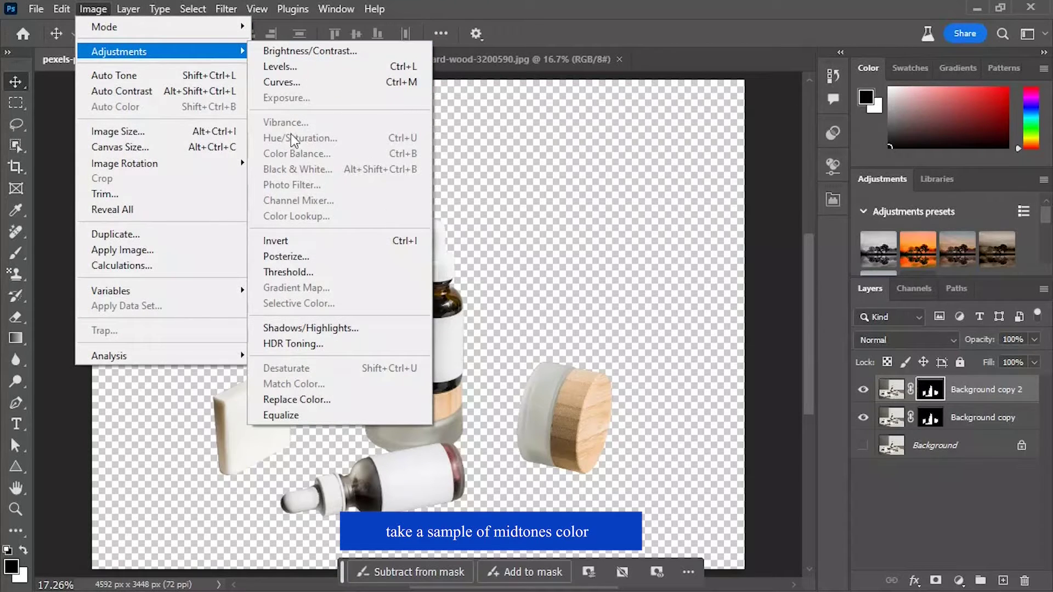
pyautogui.click(287, 240)
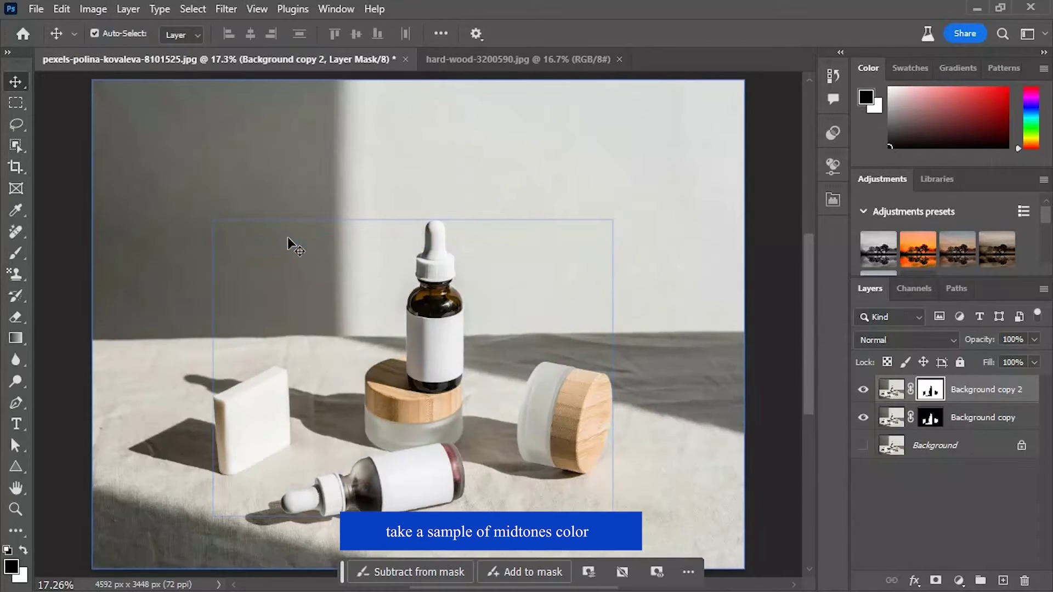
# Set the blend mode of the Background copy 2 layer to Multiply.
pyautogui.click(963, 449)
pyautogui.click(964, 393)
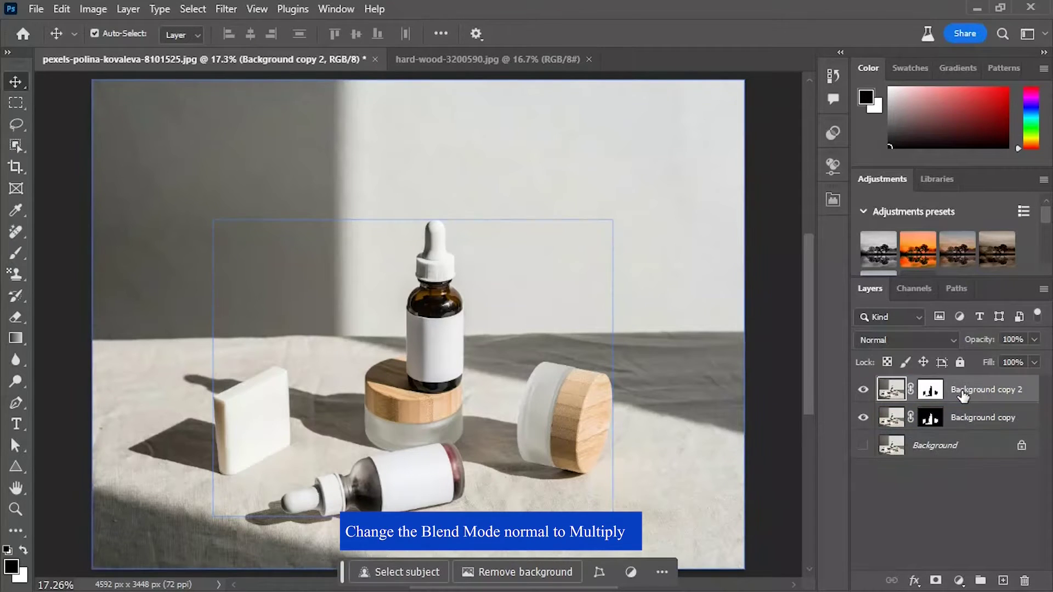
pyautogui.click(878, 340)
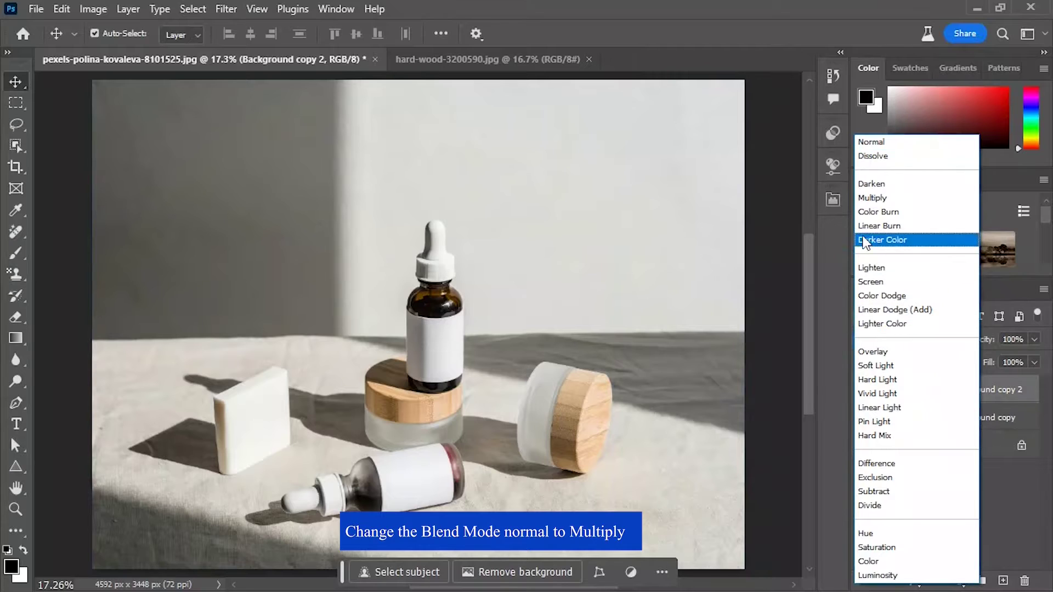
pyautogui.click(866, 198)
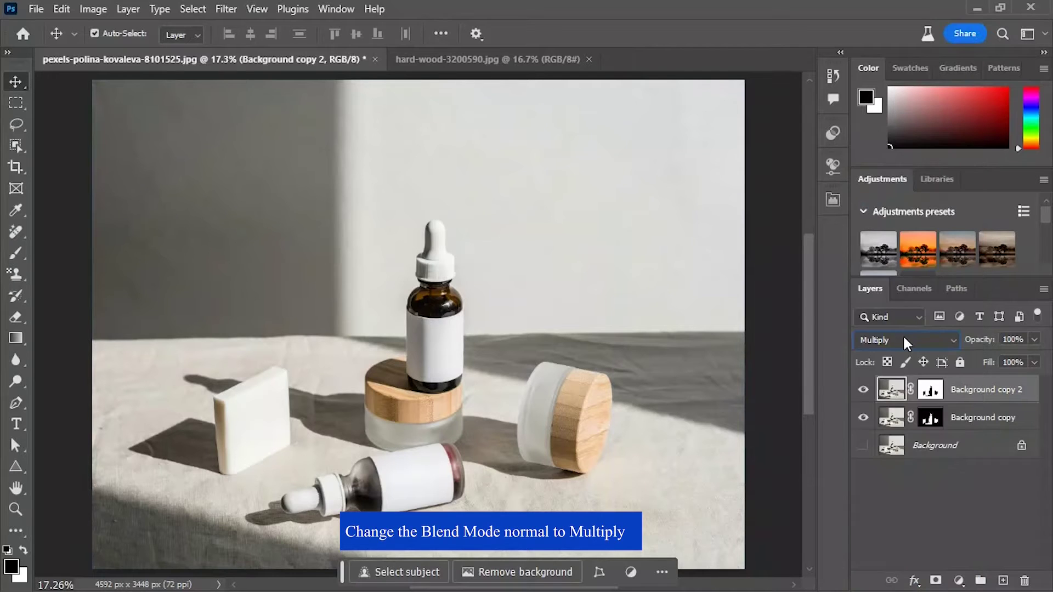
# Add a Solid Color fill layer in dark green 085100 directly above the Background layer.
pyautogui.click(960, 446)
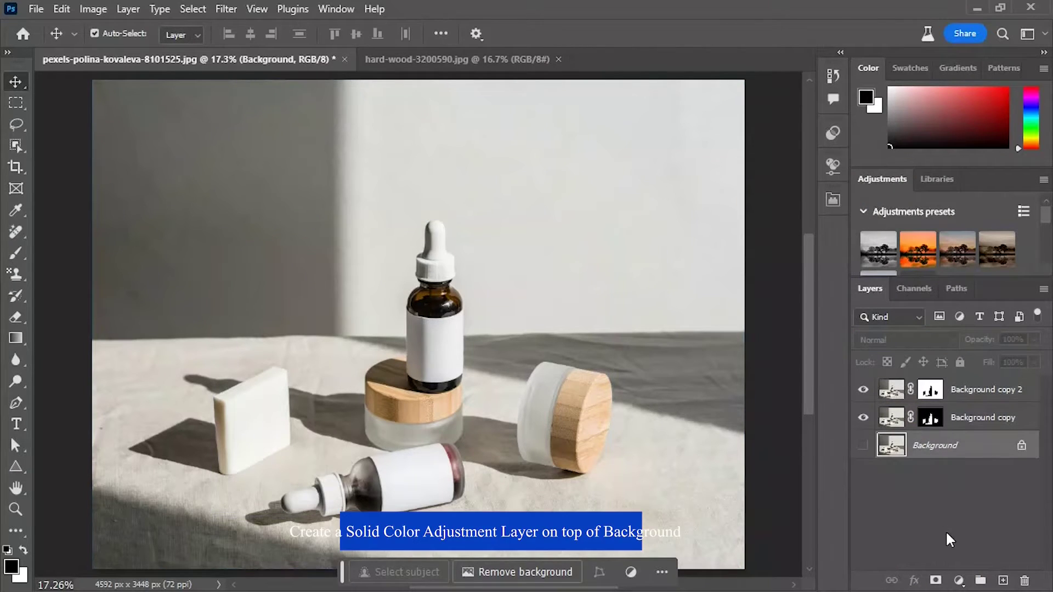
pyautogui.click(958, 581)
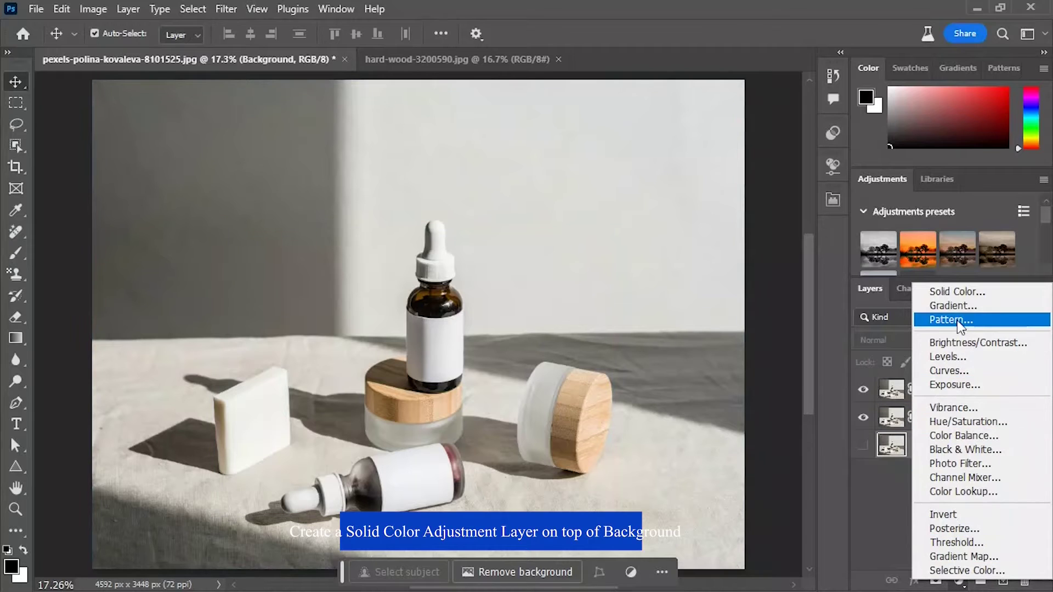
pyautogui.click(957, 294)
pyautogui.moveTo(820, 342)
pyautogui.mouseDown()
pyautogui.moveTo(833, 360)
pyautogui.moveTo(839, 346)
pyautogui.moveTo(847, 359)
pyautogui.moveTo(848, 392)
pyautogui.moveTo(848, 375)
pyautogui.moveTo(829, 373)
pyautogui.mouseUp()
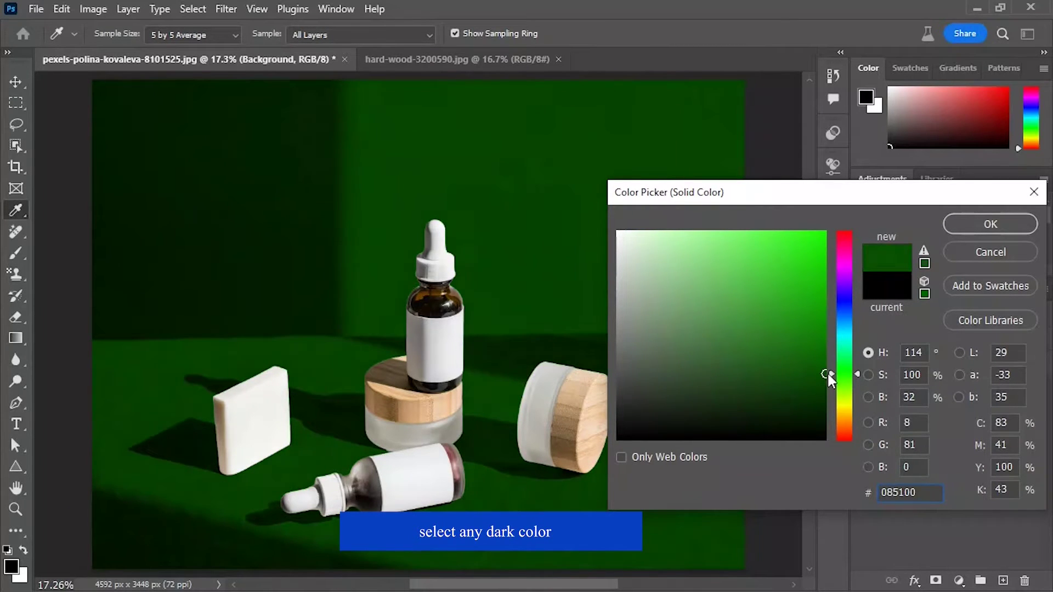
pyautogui.click(973, 225)
pyautogui.press('v')
# Desaturate the image content of the Background copy 2 layer.
pyautogui.click(902, 386)
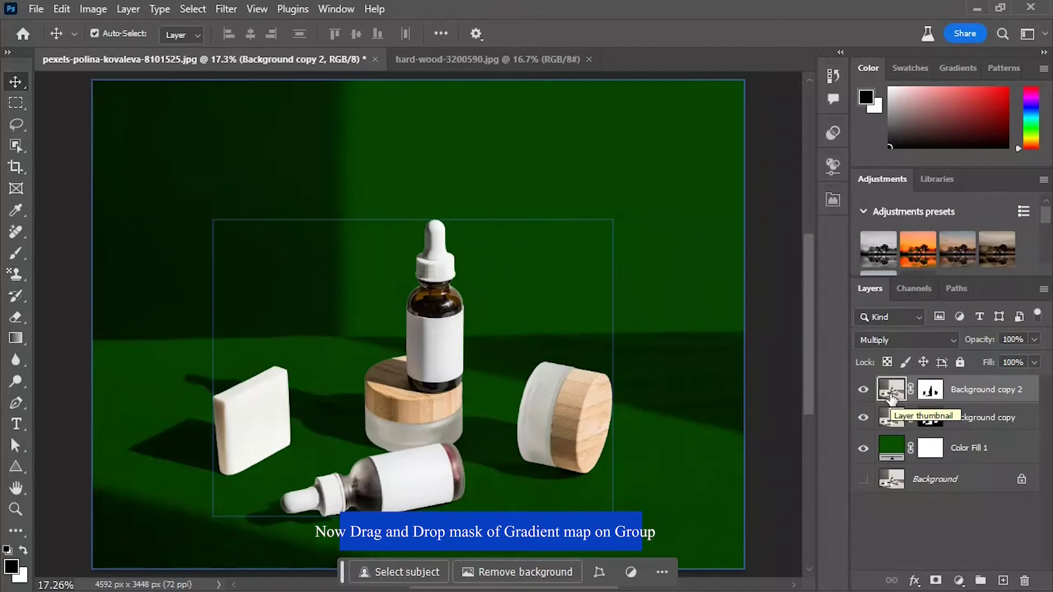
pyautogui.click(88, 10)
pyautogui.moveTo(235, 55)
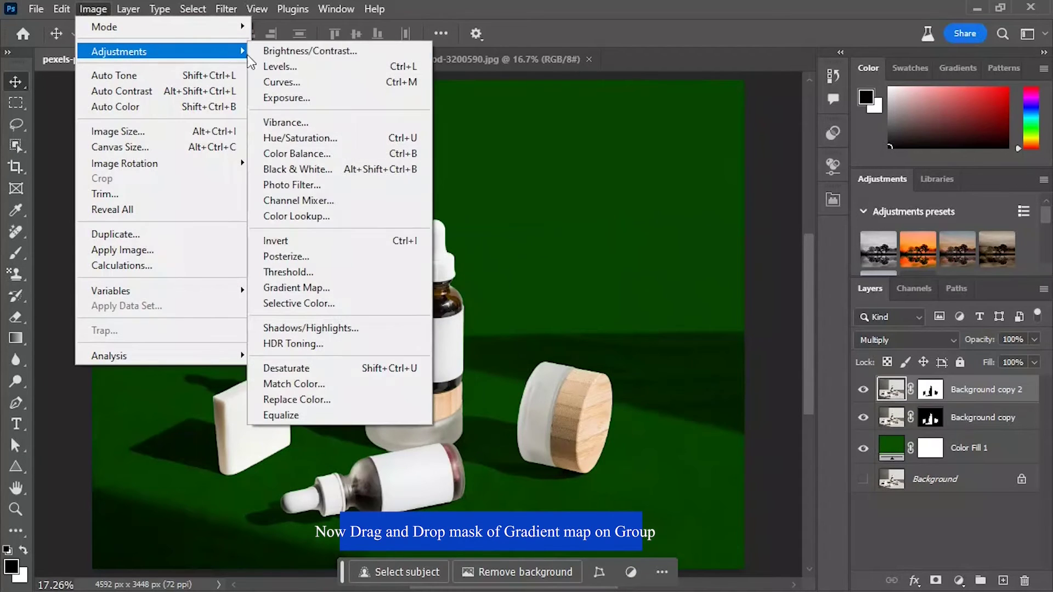
pyautogui.click(290, 370)
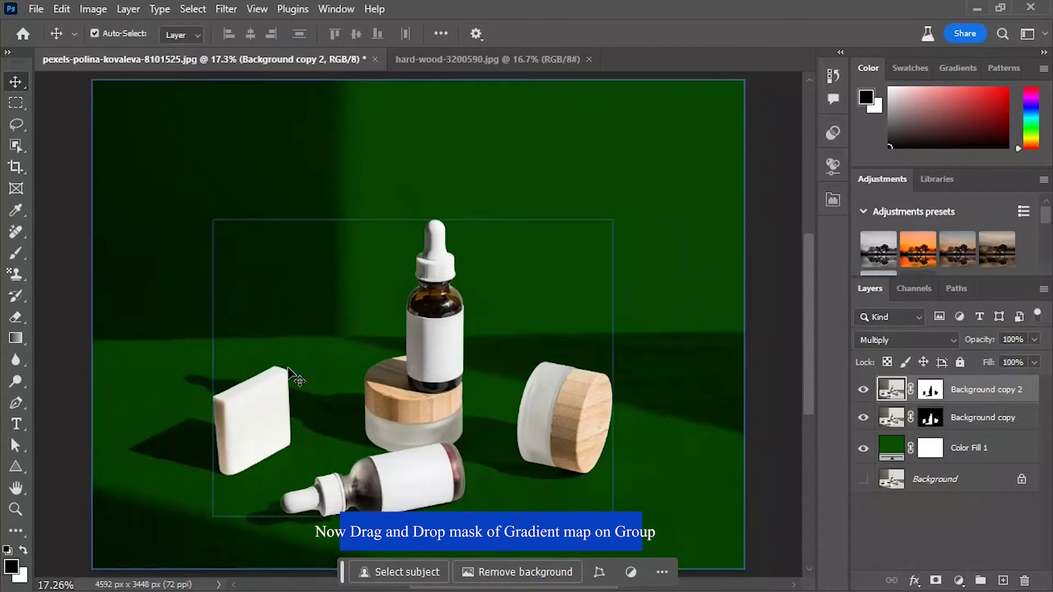
# Apply a Hue/Saturation adjustment to Background copy 2 with Saturation at -100.
pyautogui.click(89, 9)
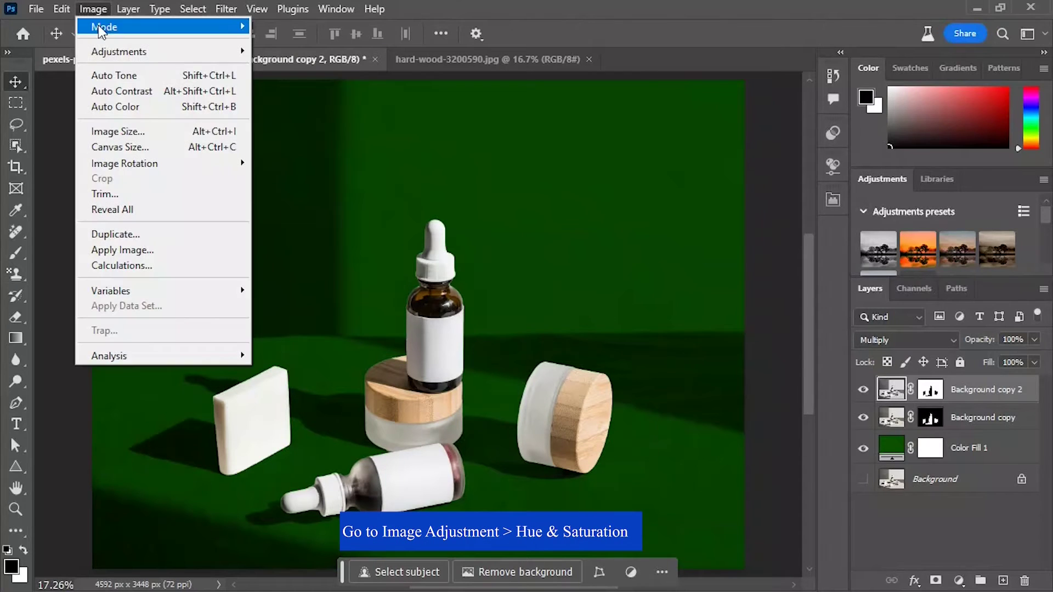
pyautogui.moveTo(117, 51)
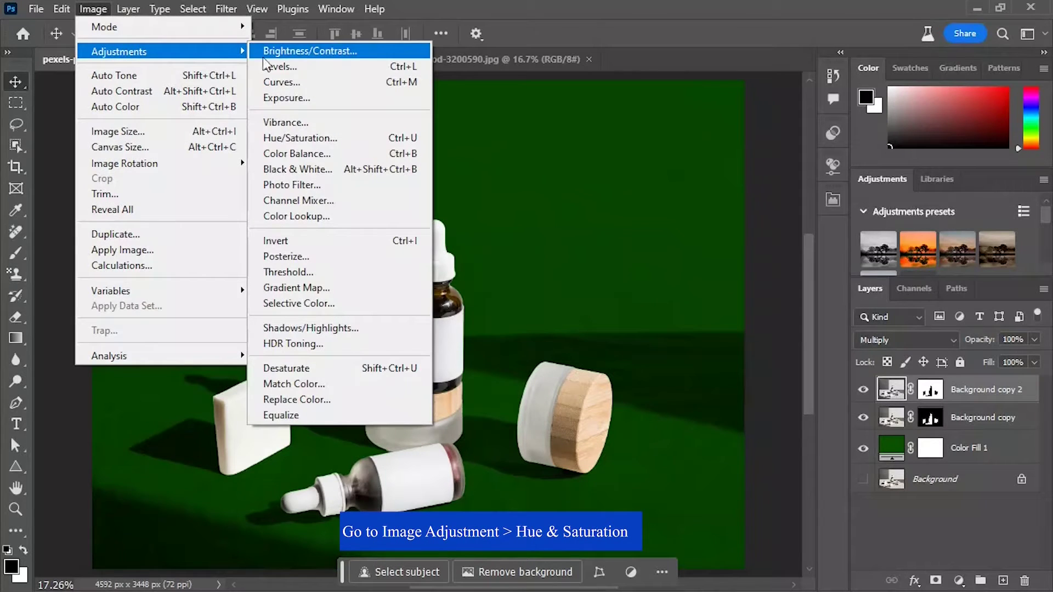
pyautogui.click(297, 138)
pyautogui.moveTo(713, 306); pyautogui.dragTo(655, 312)
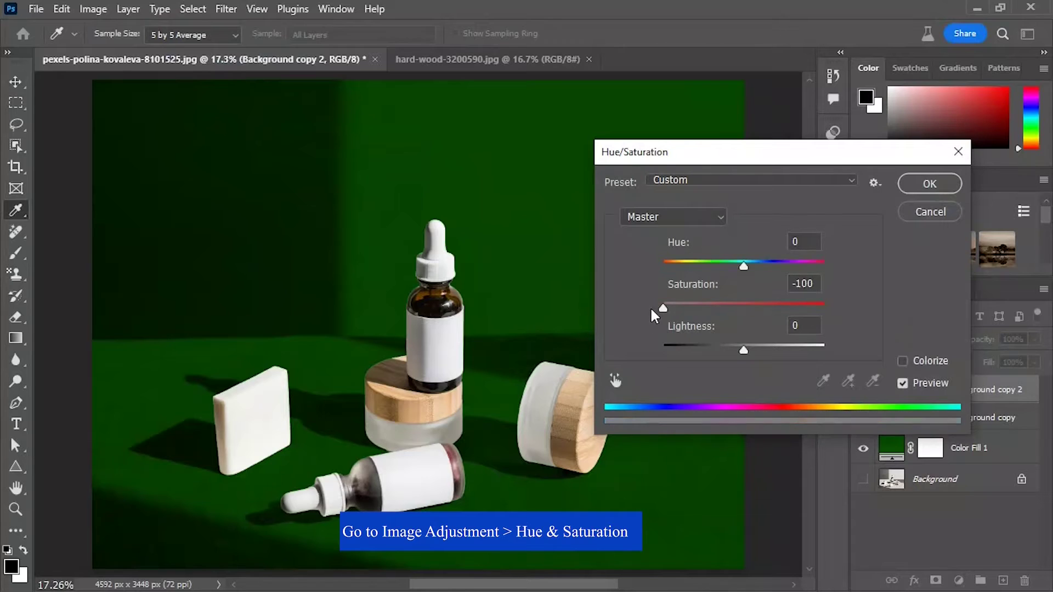
pyautogui.click(927, 186)
pyautogui.press('v')
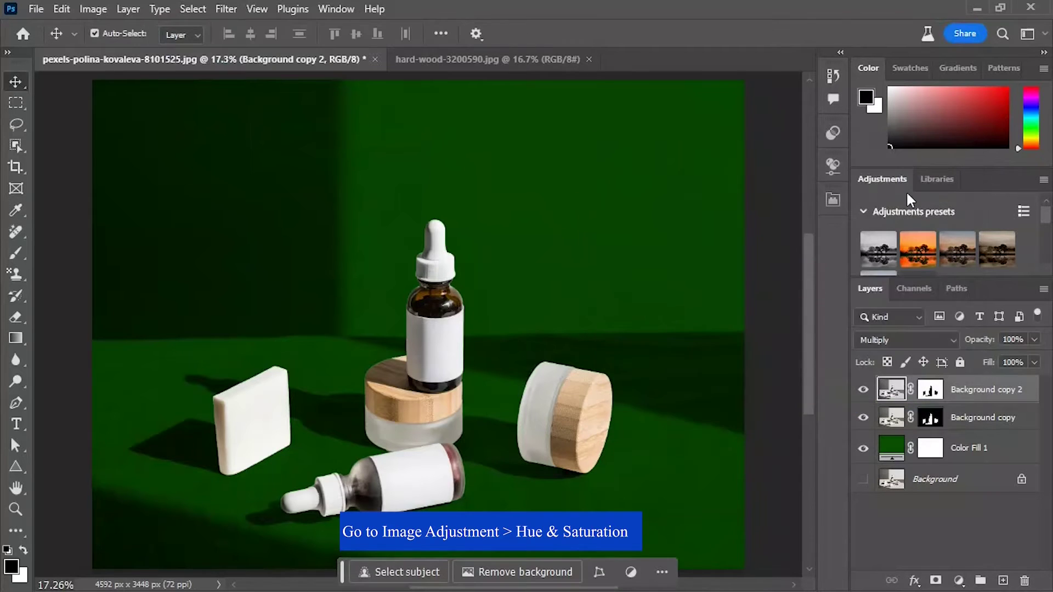
# Apply a Levels adjustment to the image content of Background copy 2 with input levels 148, 1.00 and 150.
pyautogui.click(101, 11)
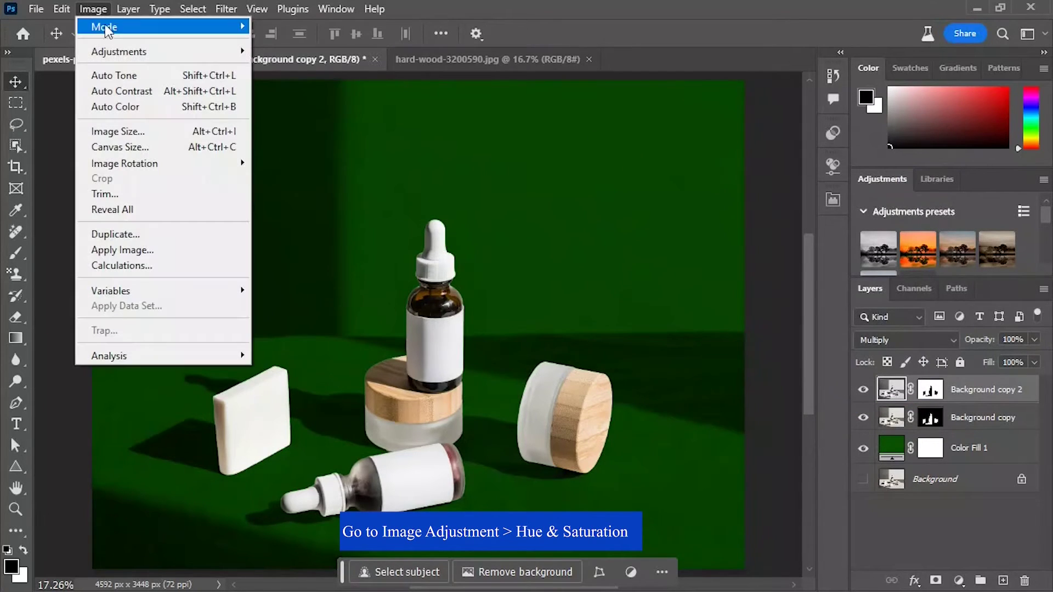
pyautogui.moveTo(168, 63)
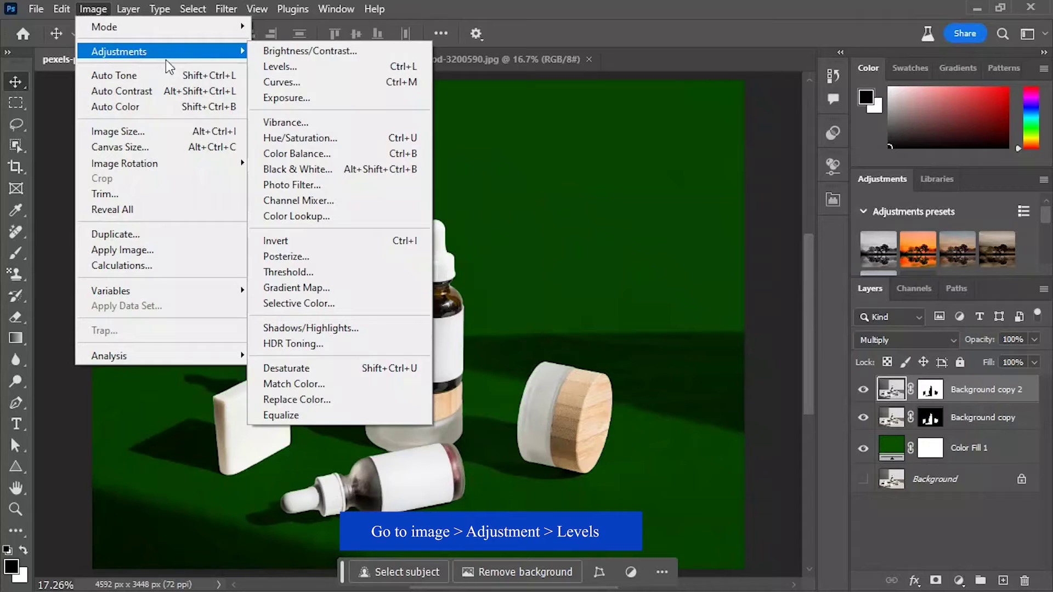
pyautogui.click(346, 68)
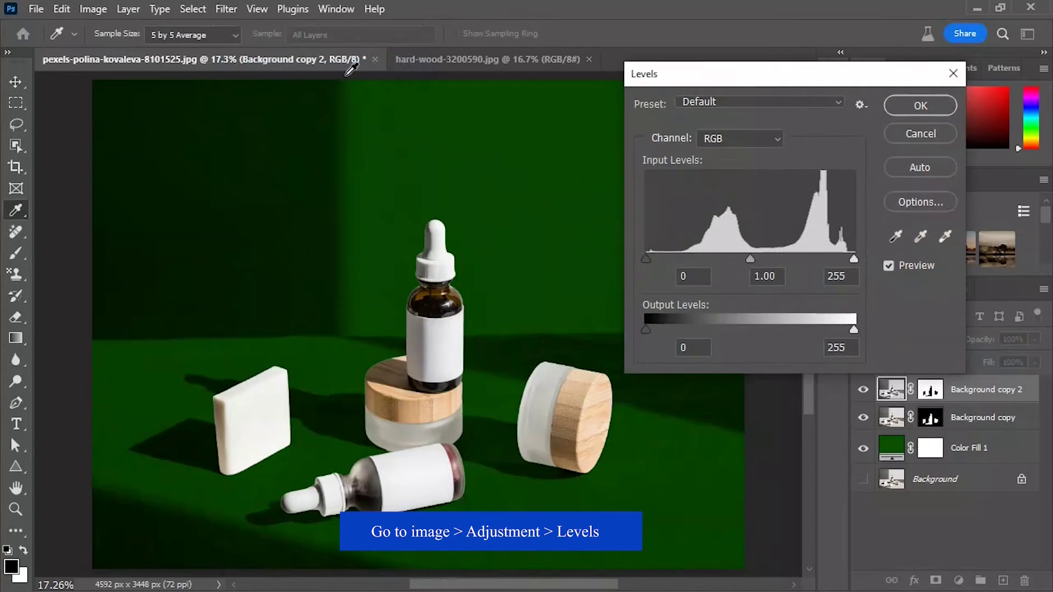
pyautogui.moveTo(644, 261); pyautogui.dragTo(735, 259)
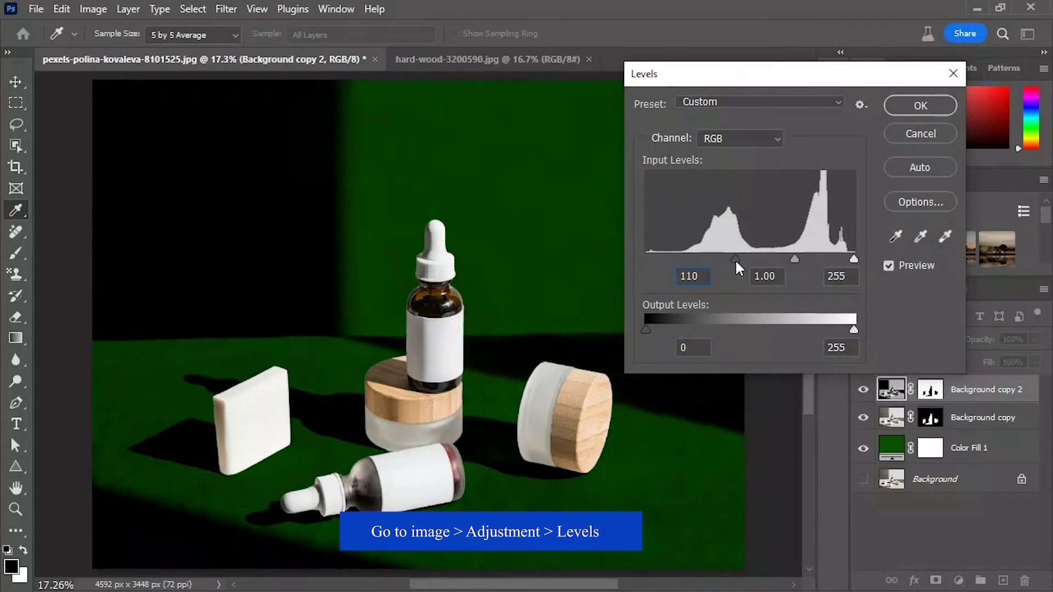
pyautogui.moveTo(854, 259); pyautogui.dragTo(759, 258)
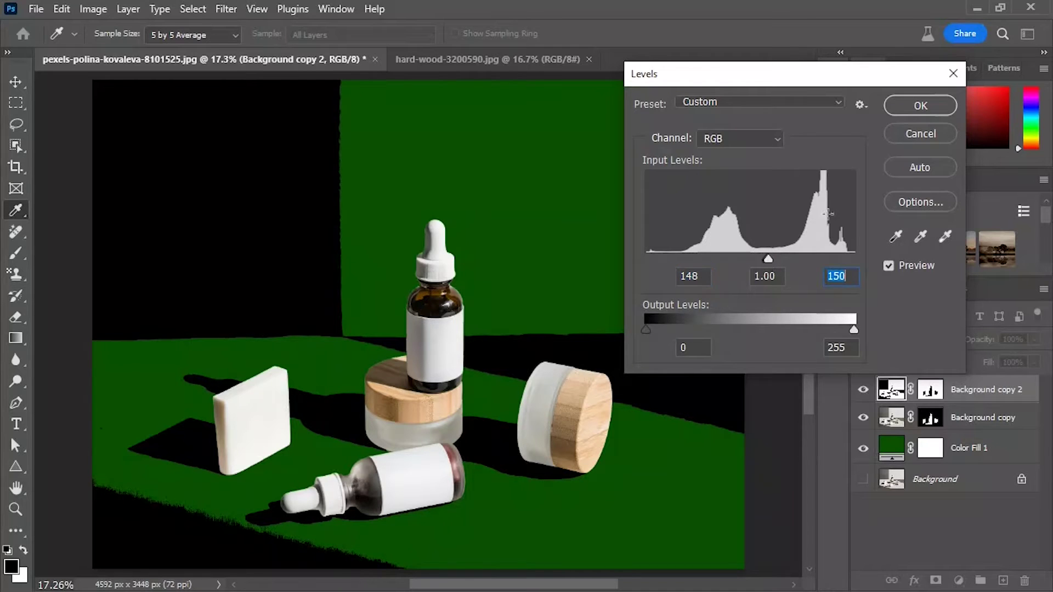
pyautogui.click(919, 104)
pyautogui.press('v')
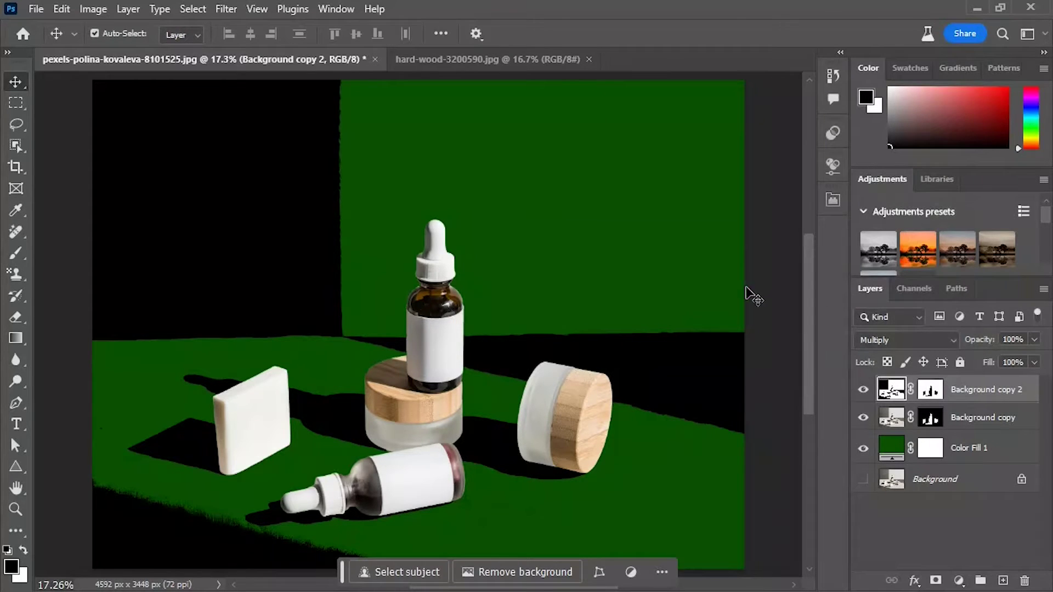
# Paint black with a 300 px brush on the Background copy 2 mask to remove the dark wall area behind the products.
pyautogui.click(929, 389)
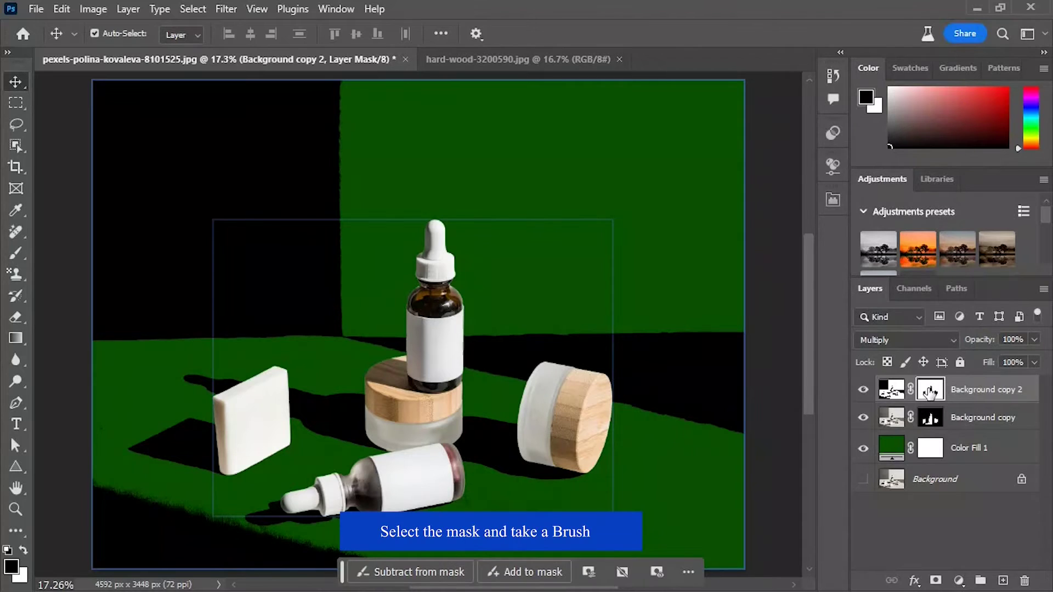
pyautogui.click(16, 251)
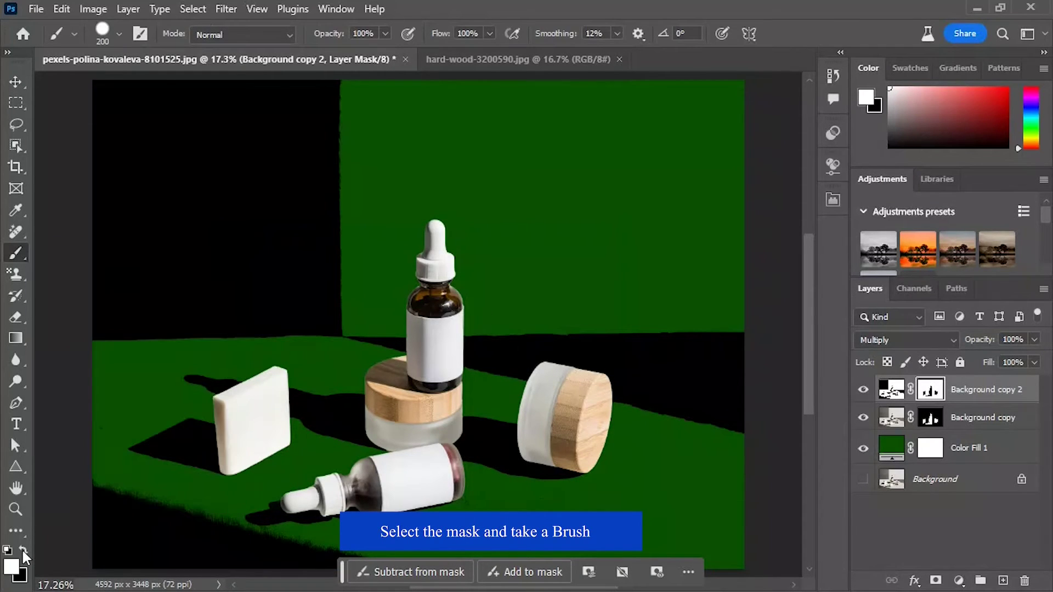
pyautogui.moveTo(341, 200)
pyautogui.mouseDown()
pyautogui.moveTo(291, 198)
pyautogui.moveTo(174, 129)
pyautogui.moveTo(340, 93)
pyautogui.mouseUp()
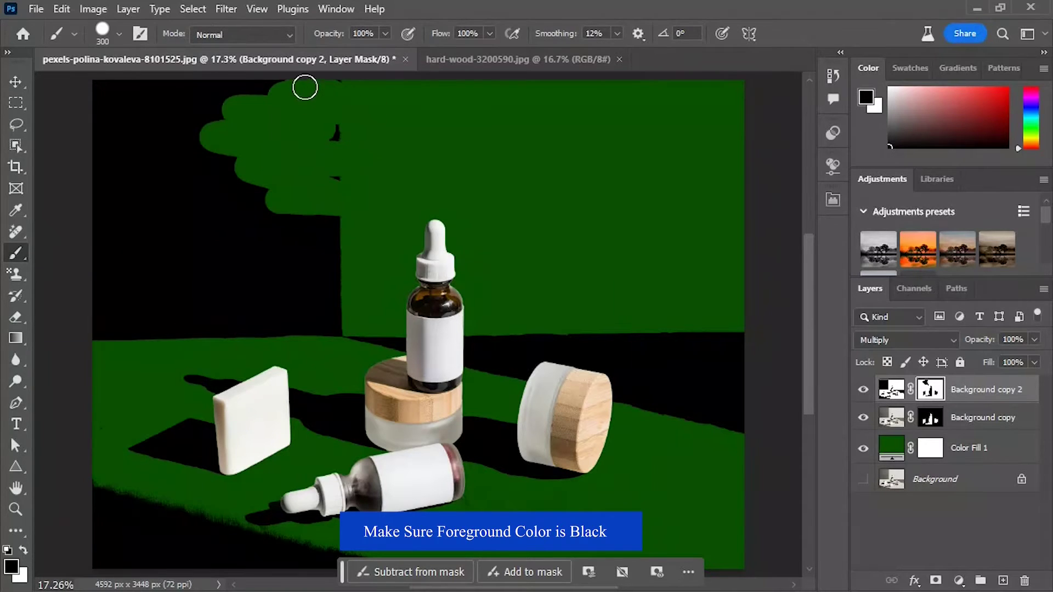
pyautogui.moveTo(265, 202); pyautogui.dragTo(369, 301)
# Paint out the remaining unwanted dark areas around the products on the Background copy 2 mask with a 500 px black brush, keeping the product shadows.
pyautogui.press(']')
pyautogui.press(']')
pyautogui.press(']')
pyautogui.press(']')
pyautogui.moveTo(320, 208)
pyautogui.mouseDown()
pyautogui.moveTo(243, 107)
pyautogui.moveTo(35, 122)
pyautogui.moveTo(115, 306)
pyautogui.moveTo(302, 254)
pyautogui.moveTo(503, 329)
pyautogui.moveTo(698, 343)
pyautogui.moveTo(611, 364)
pyautogui.moveTo(611, 534)
pyautogui.mouseUp()
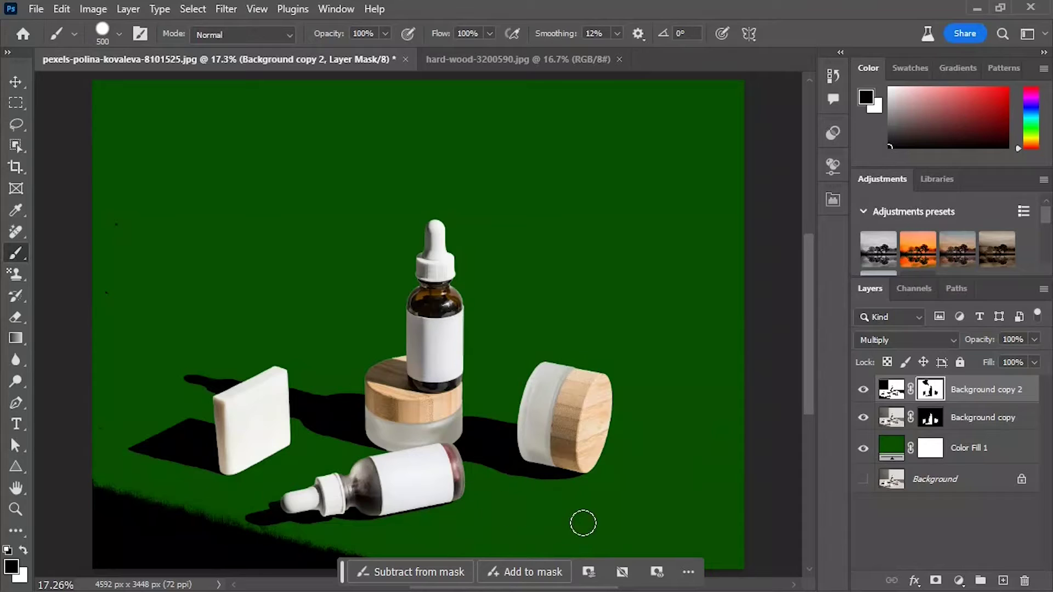
pyautogui.moveTo(364, 539)
pyautogui.mouseDown()
pyautogui.moveTo(292, 561)
pyautogui.moveTo(173, 568)
pyautogui.moveTo(60, 524)
pyautogui.moveTo(64, 477)
pyautogui.moveTo(114, 482)
pyautogui.moveTo(125, 473)
pyautogui.moveTo(87, 473)
pyautogui.moveTo(119, 537)
pyautogui.moveTo(153, 531)
pyautogui.moveTo(145, 506)
pyautogui.moveTo(172, 485)
pyautogui.moveTo(178, 521)
pyautogui.moveTo(232, 560)
pyautogui.moveTo(273, 560)
pyautogui.moveTo(290, 546)
pyautogui.moveTo(196, 532)
pyautogui.mouseUp()
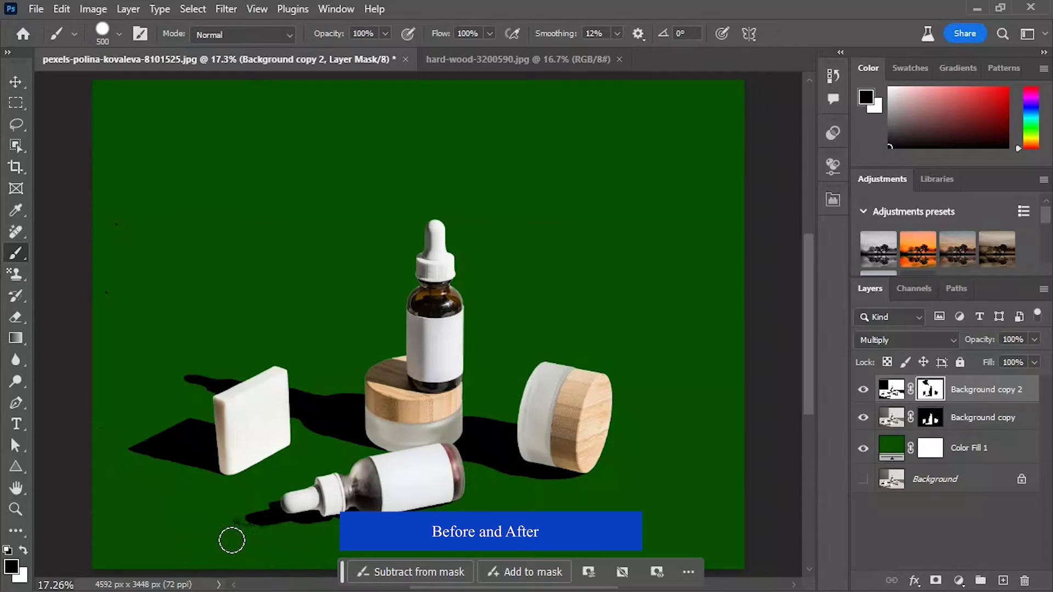
pyautogui.moveTo(67, 507)
pyautogui.mouseDown()
pyautogui.moveTo(48, 228)
pyautogui.moveTo(88, 247)
pyautogui.mouseUp()
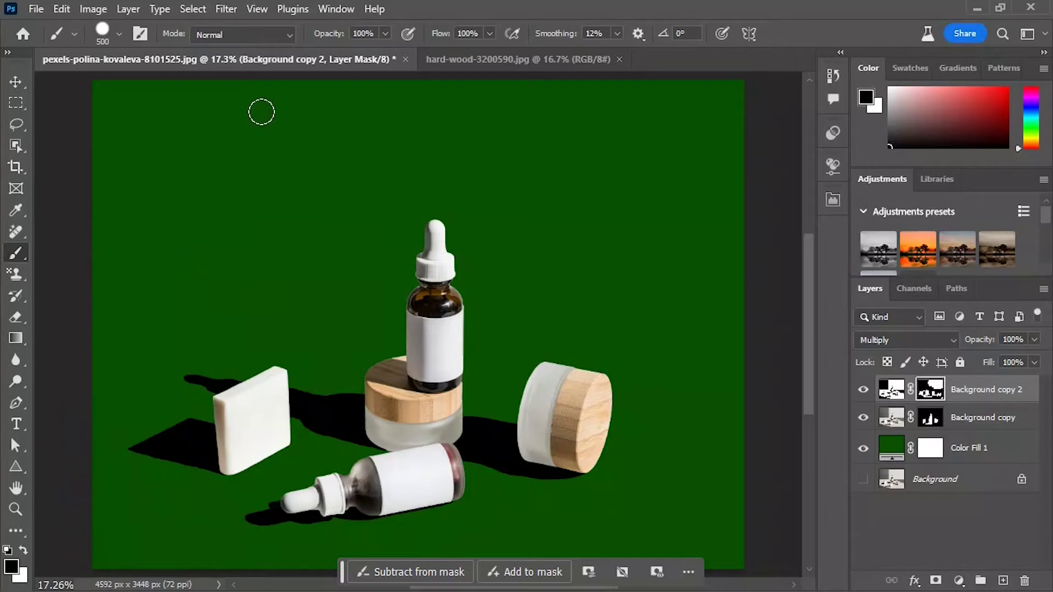
# Switch to the Move tool and make the image content of Background copy 2 active instead of its mask.
pyautogui.press('v')
pyautogui.click(297, 160)
pyautogui.click(939, 422)
pyautogui.click(964, 395)
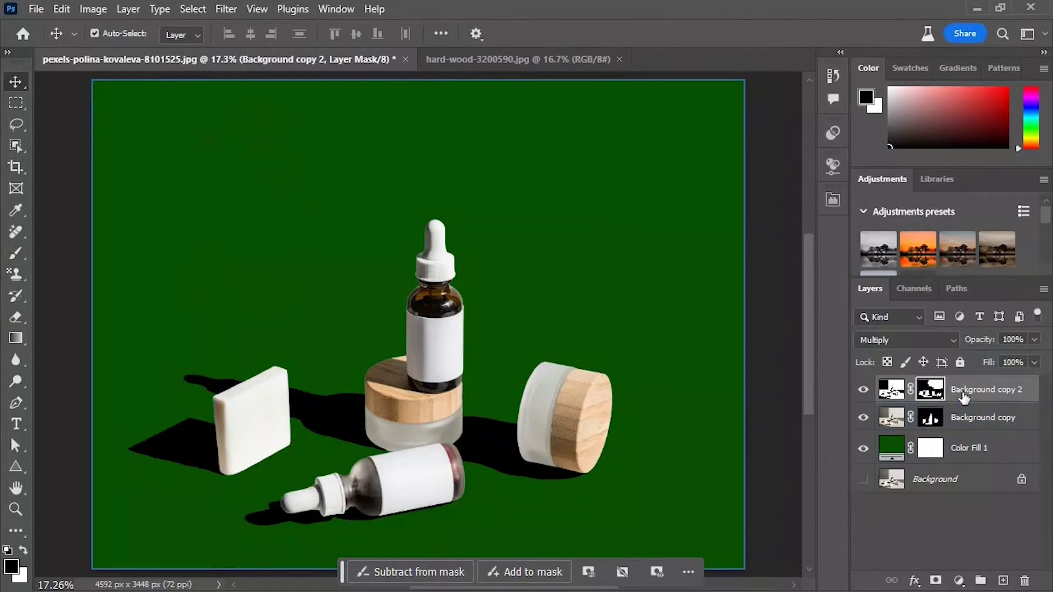
pyautogui.click(964, 389)
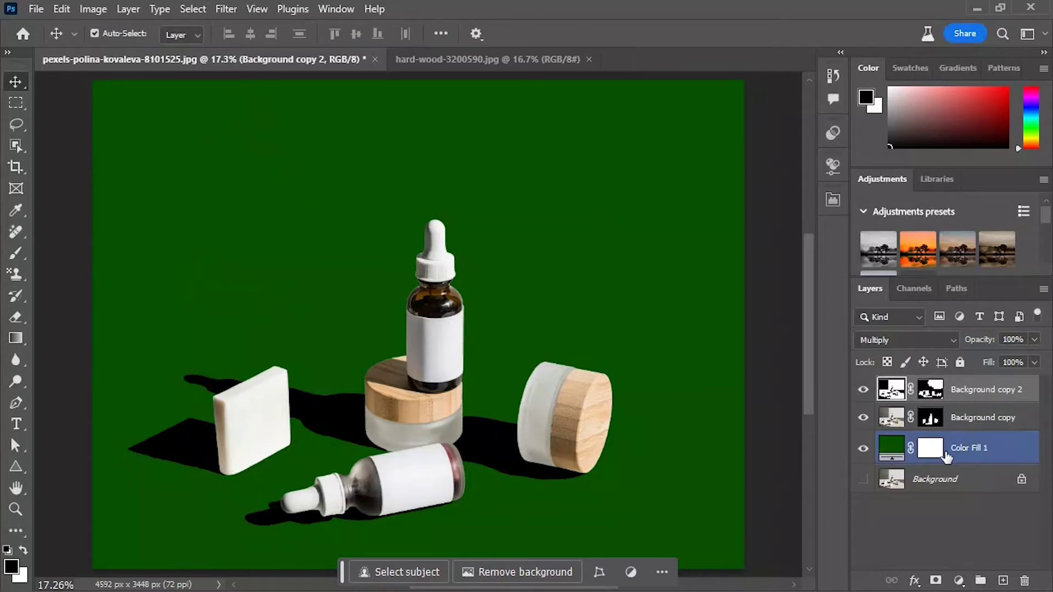
# Unlock the Background layer of hard-wood-3200590.jpg and copy it into the product photo document.
pyautogui.click(466, 57)
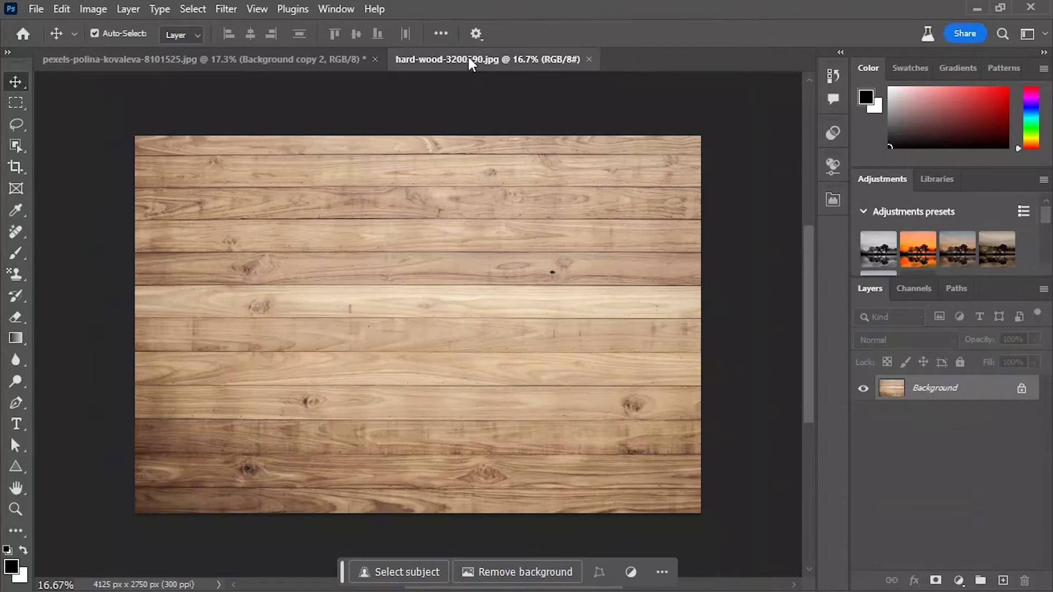
pyautogui.click(1021, 390)
pyautogui.moveTo(458, 316); pyautogui.dragTo(356, 269)
pyautogui.moveTo(365, 322); pyautogui.dragTo(365, 322)
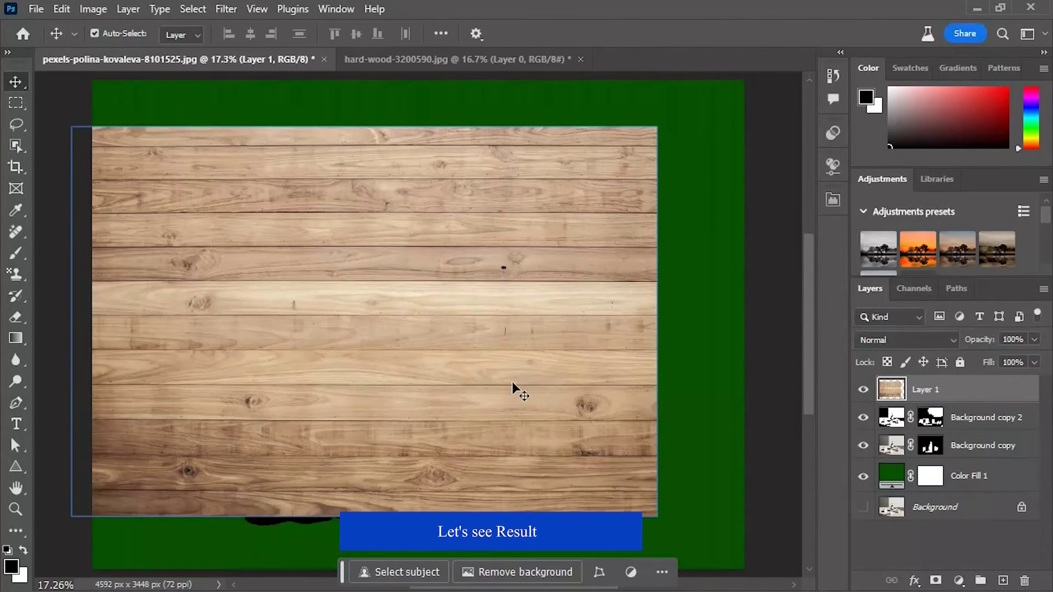
# Enlarge and reposition the wood texture with Free Transform so that it covers the whole canvas.
pyautogui.hotkey('ctrl', 't')
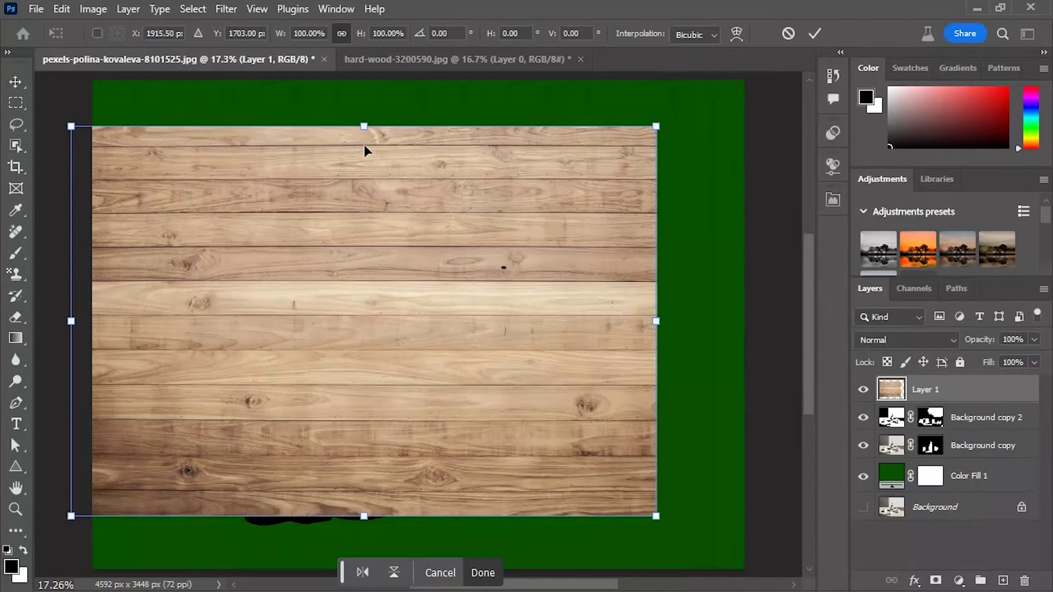
pyautogui.moveTo(361, 124); pyautogui.dragTo(364, 77)
pyautogui.moveTo(379, 219); pyautogui.dragTo(410, 203)
pyautogui.moveTo(422, 516); pyautogui.dragTo(420, 569)
pyautogui.press('Return')
# Move the wood Layer 1 directly below Color Fill 1 and hide the Color Fill 1 layer.
pyautogui.moveTo(964, 391); pyautogui.dragTo(927, 497)
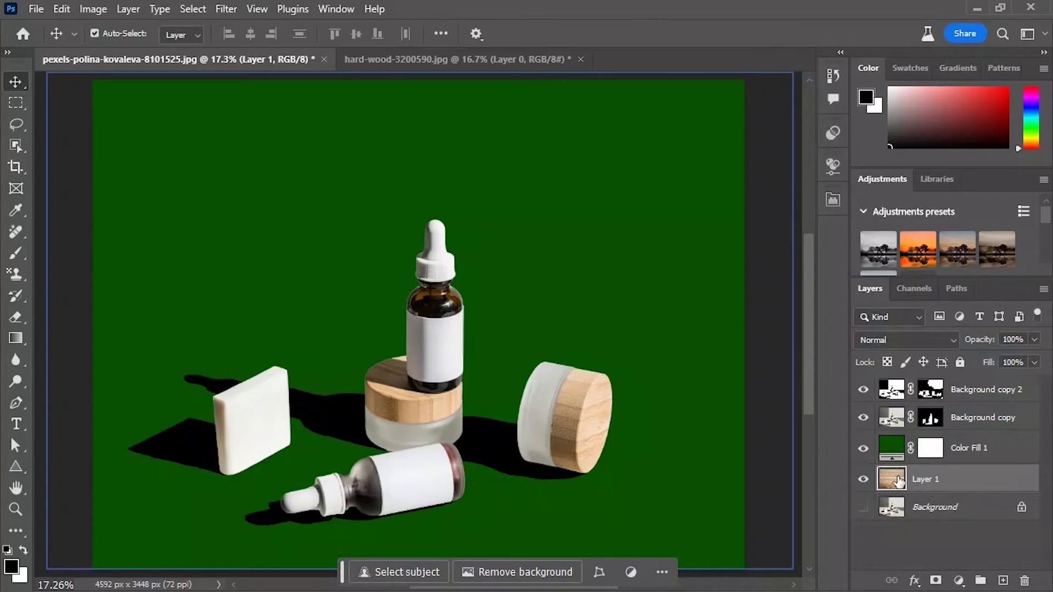
pyautogui.click(863, 449)
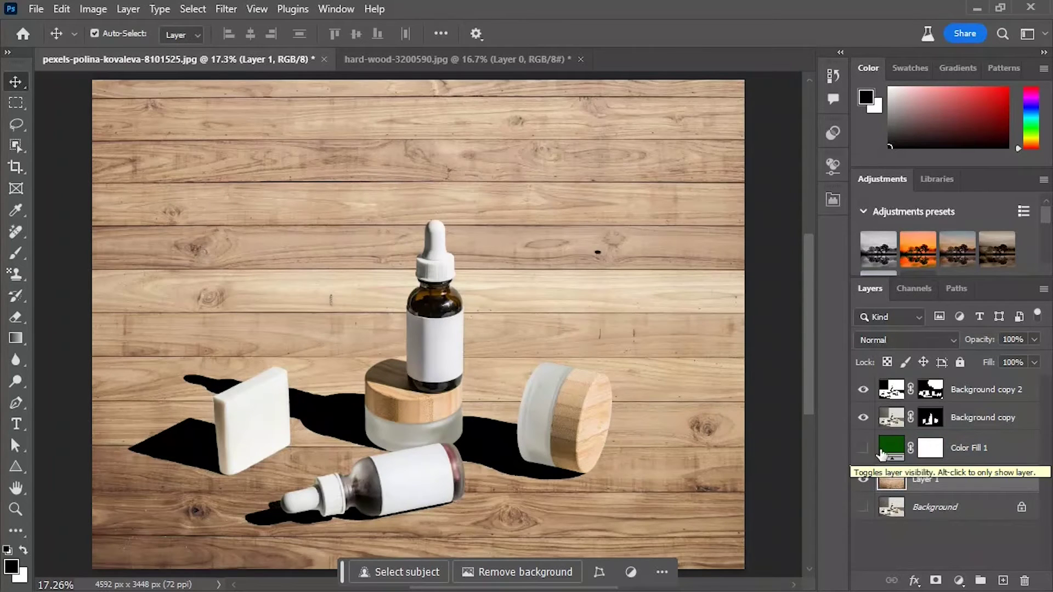
pyautogui.click(983, 422)
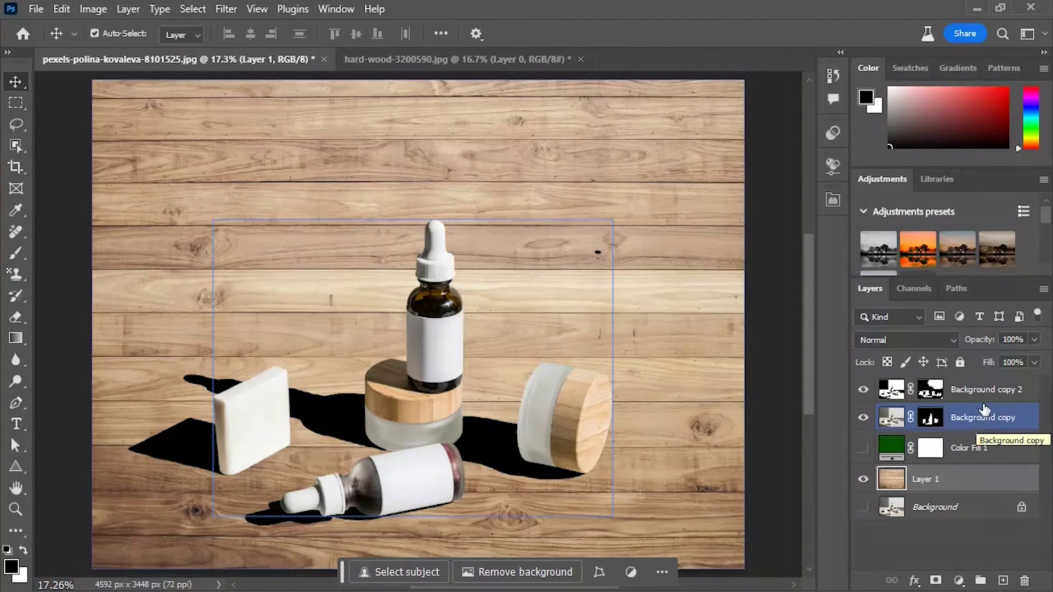
# Try an opacity of 51% on the Background copy 2 shadow layer, and restore it to 100%.
pyautogui.click(982, 390)
pyautogui.hotkey('shift', 'alt', 'm')
pyautogui.moveTo(981, 342); pyautogui.dragTo(944, 342)
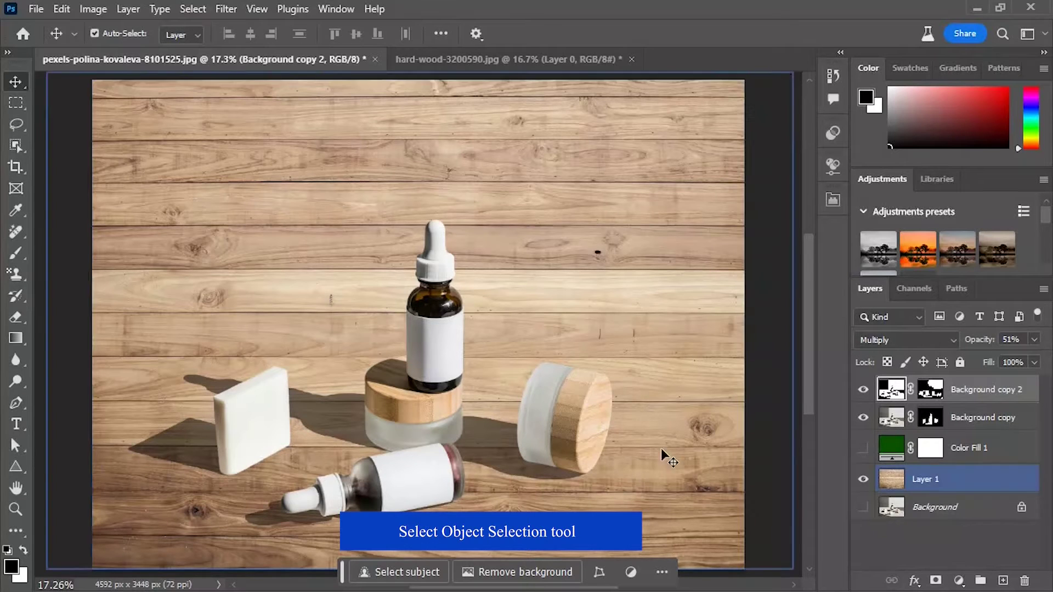
pyautogui.moveTo(980, 339); pyautogui.dragTo(1015, 339)
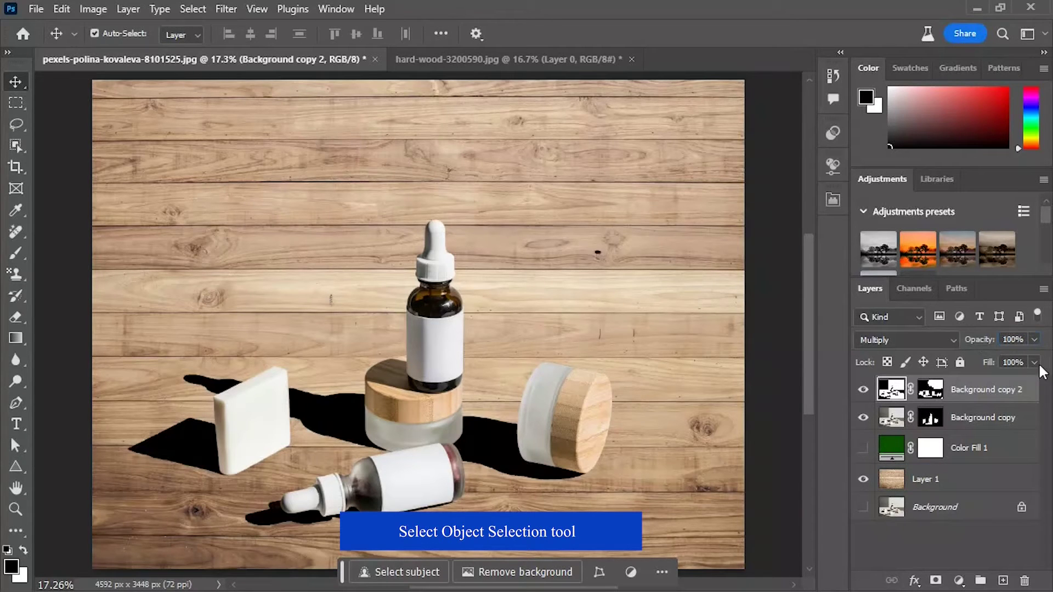
# Hide the wood Layer 1, choose the Object Selection tool and apply the layer mask of Background copy 2 permanently.
pyautogui.click(863, 479)
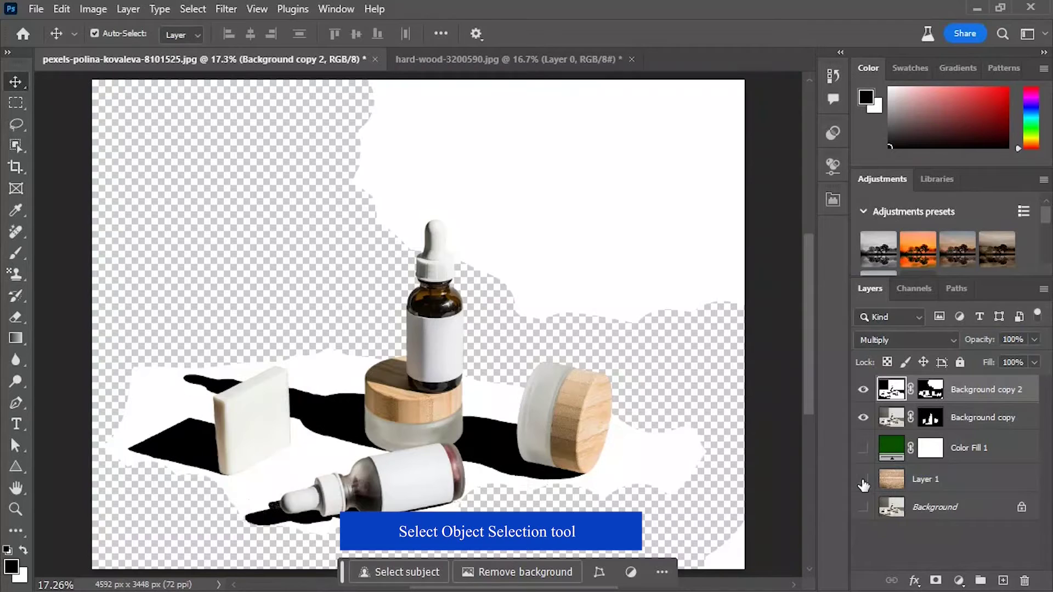
pyautogui.click(7, 145)
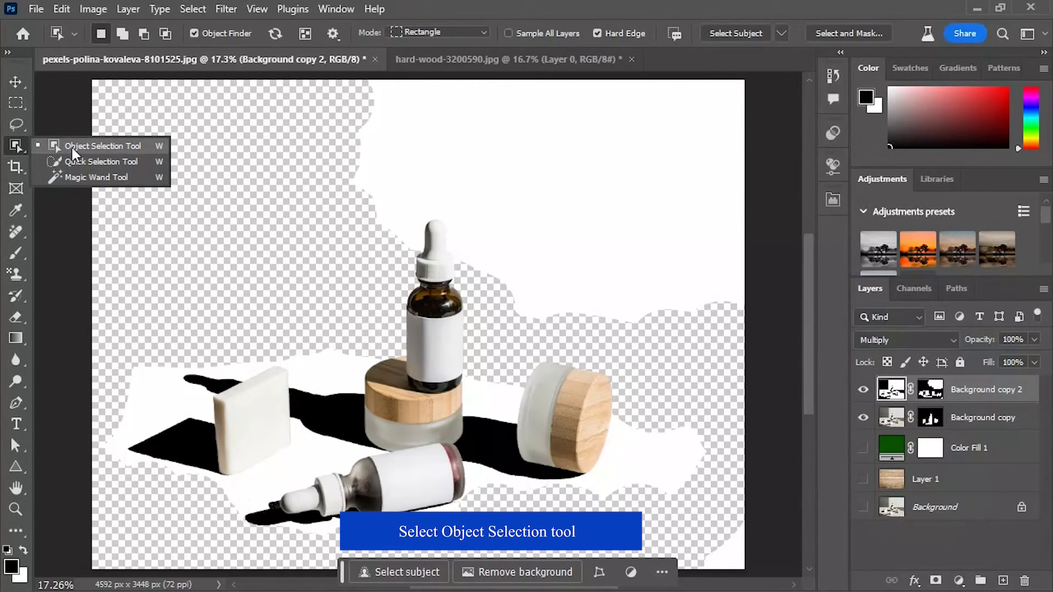
pyautogui.click(71, 146)
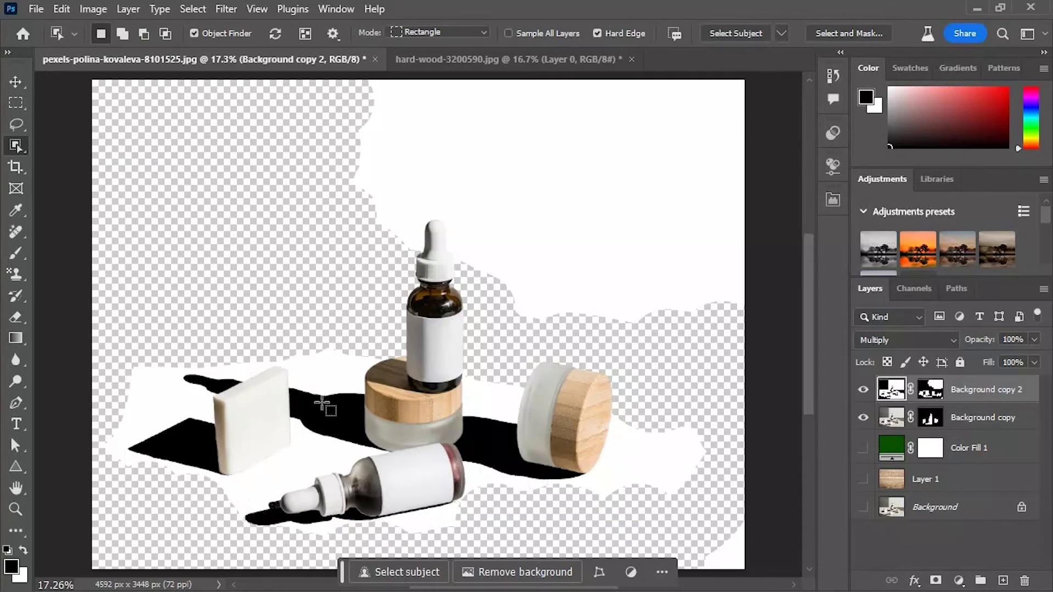
pyautogui.click(934, 402)
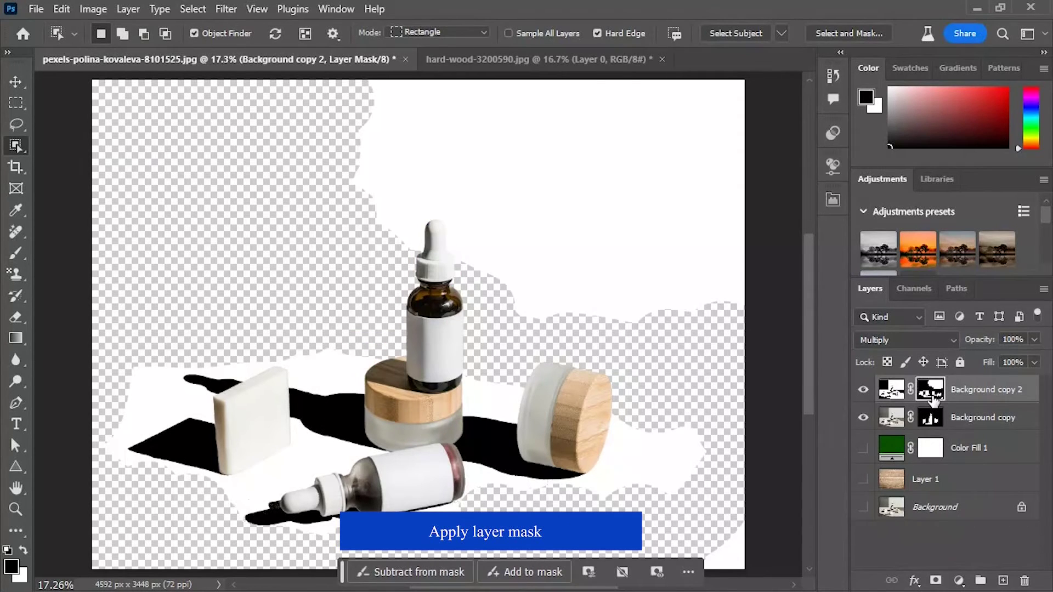
pyautogui.rightClick(934, 402)
pyautogui.click(923, 447)
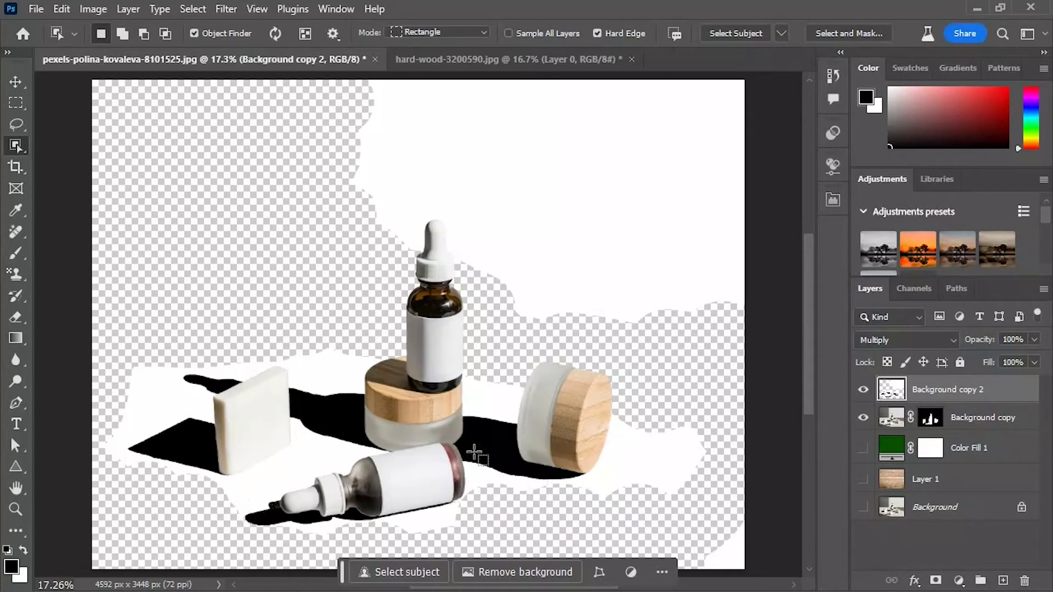
# Select all the product shadows on Background copy 2 with the Object Selection tool, adding each one to the selection.
pyautogui.moveTo(454, 408); pyautogui.dragTo(595, 480)
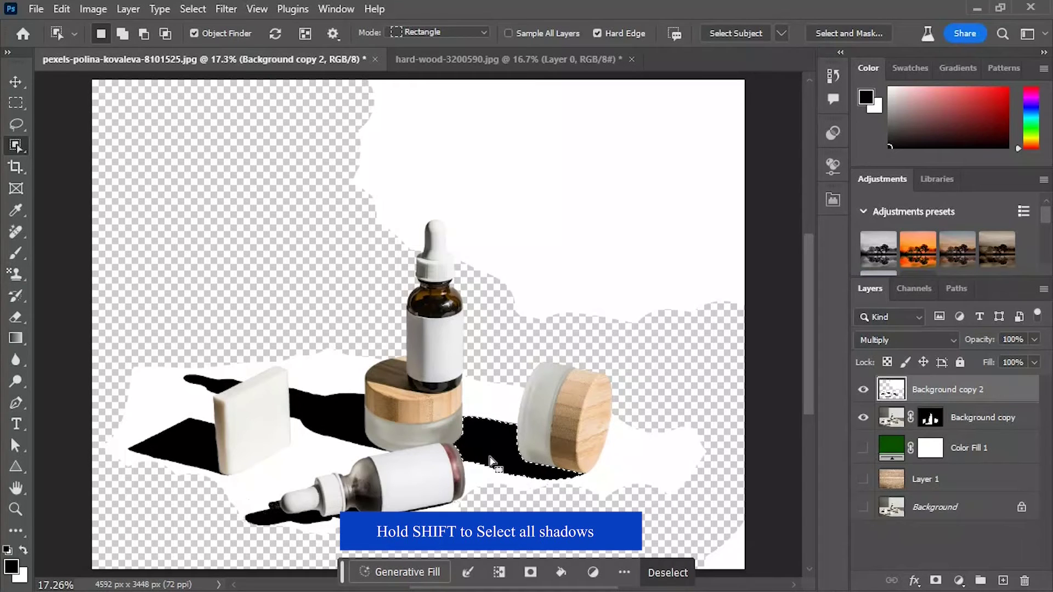
pyautogui.press('shift')
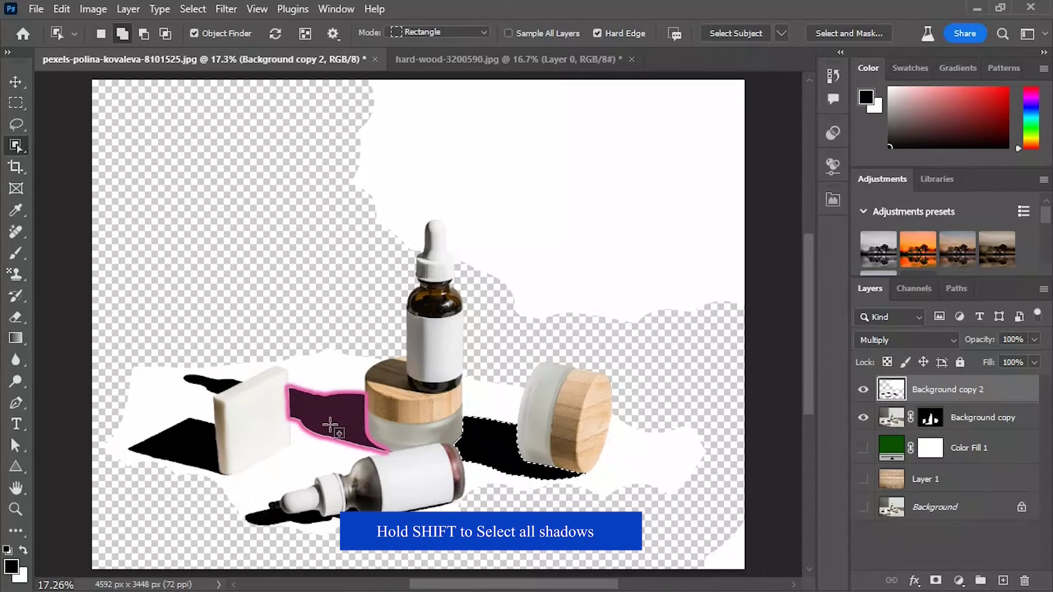
pyautogui.click(296, 422)
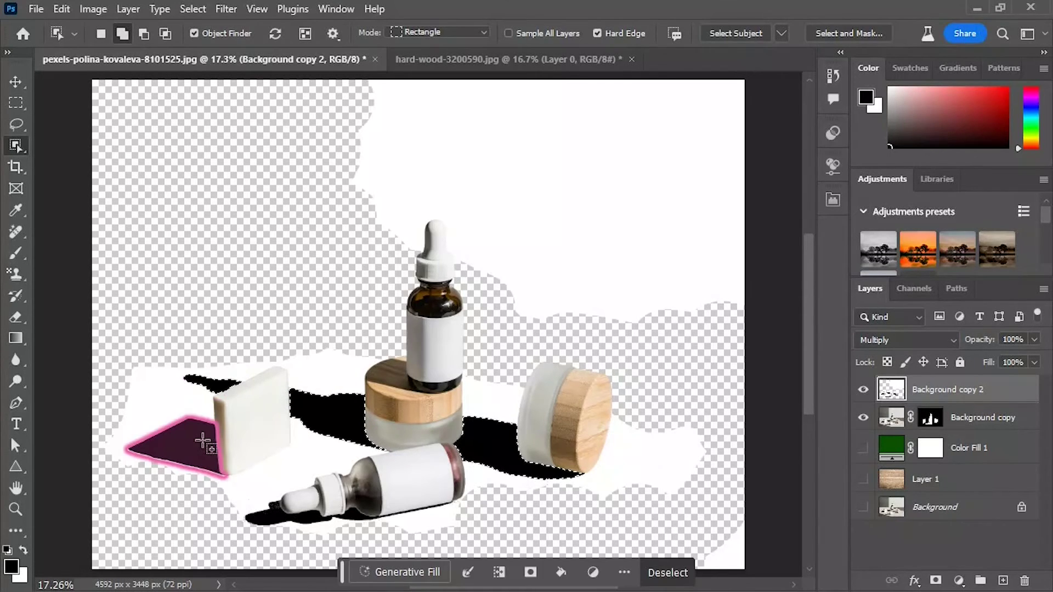
pyautogui.click(203, 443)
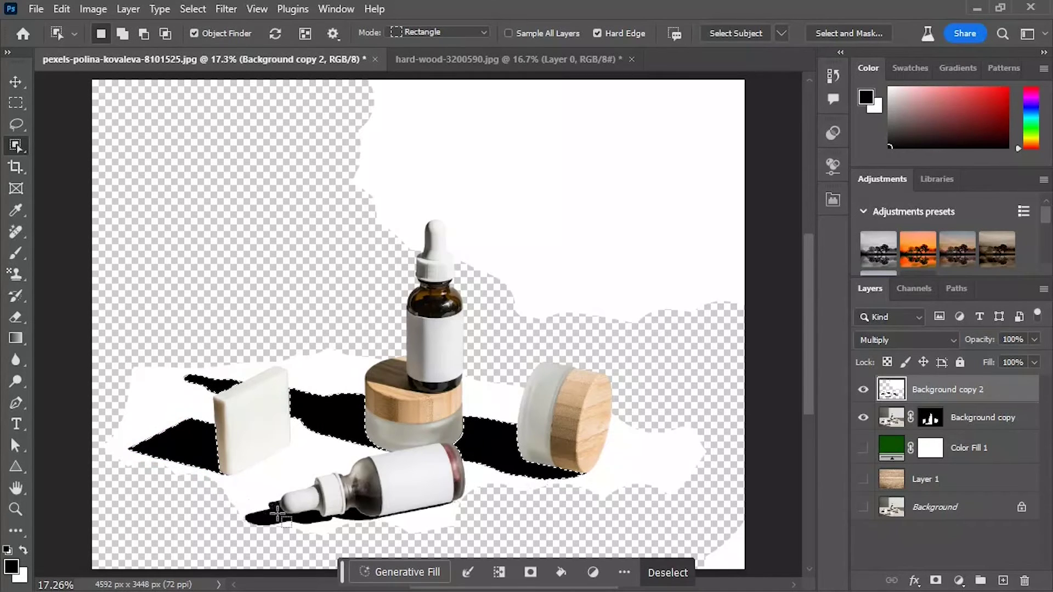
pyautogui.press('shift')
pyautogui.moveTo(225, 483); pyautogui.dragTo(460, 546)
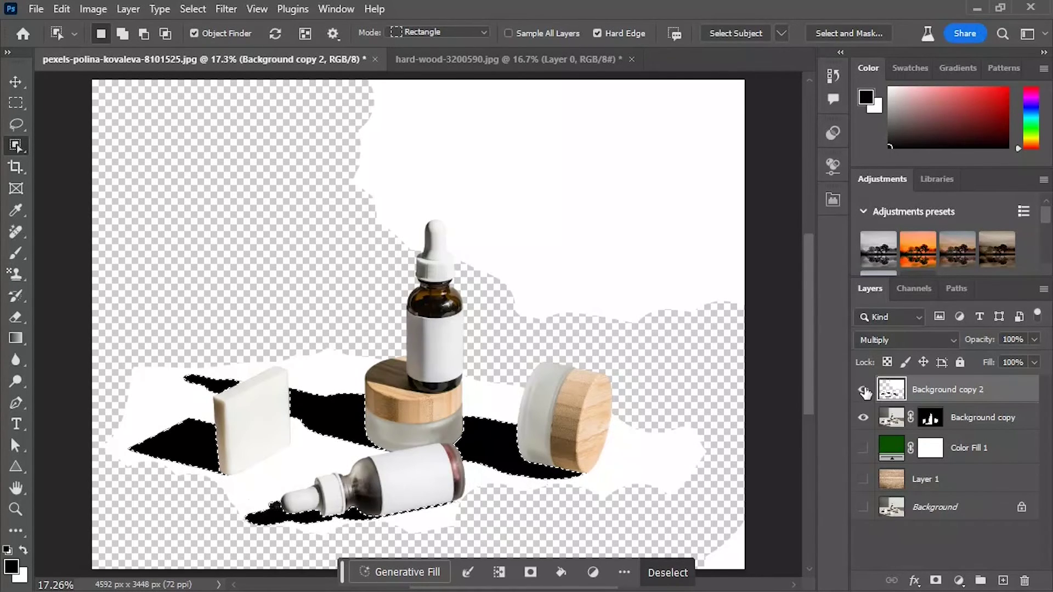
# With Background copy 2 hidden, create a black (000000) Solid Color layer from the shadow selection and lower its opacity to 73%.
pyautogui.click(864, 391)
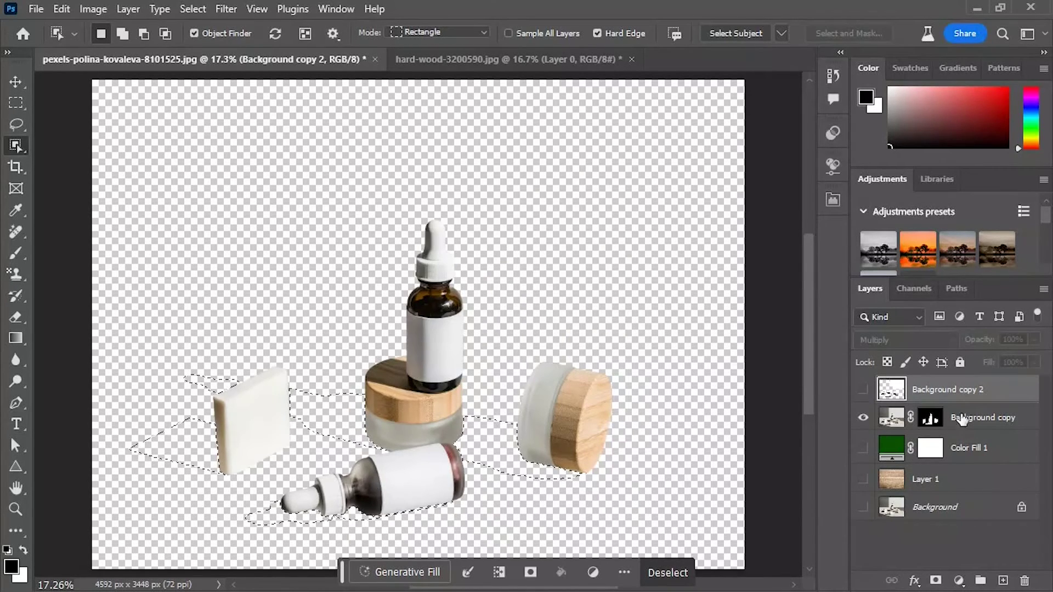
pyautogui.click(959, 581)
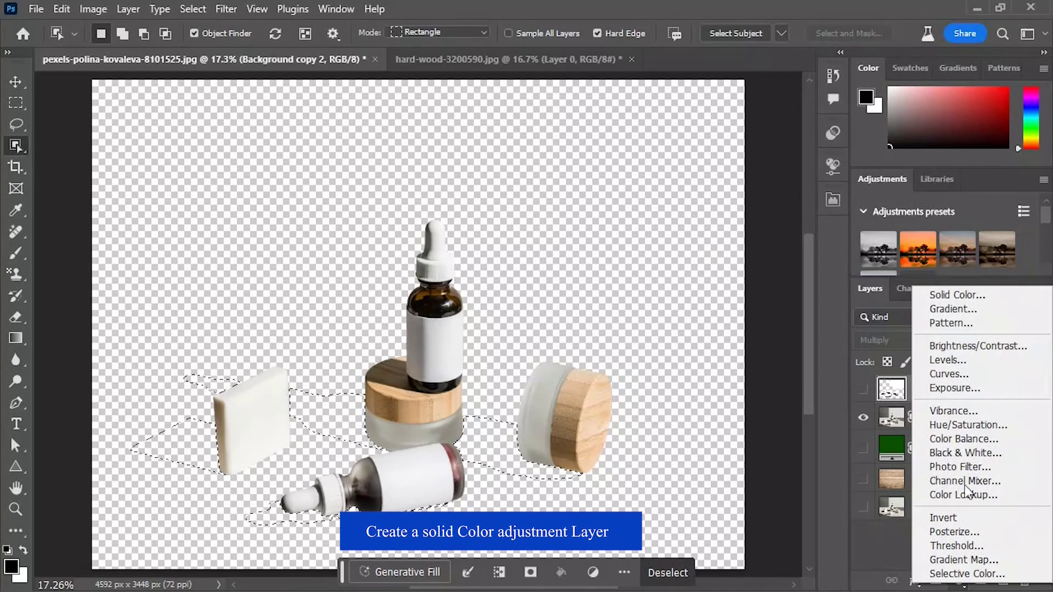
pyautogui.click(960, 294)
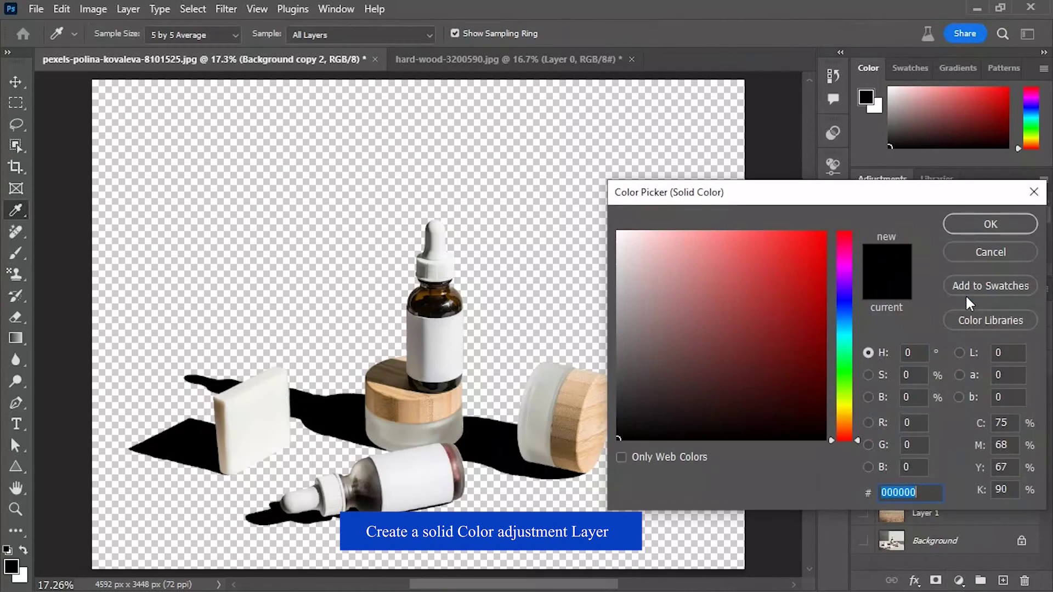
pyautogui.moveTo(820, 202); pyautogui.dragTo(595, 158)
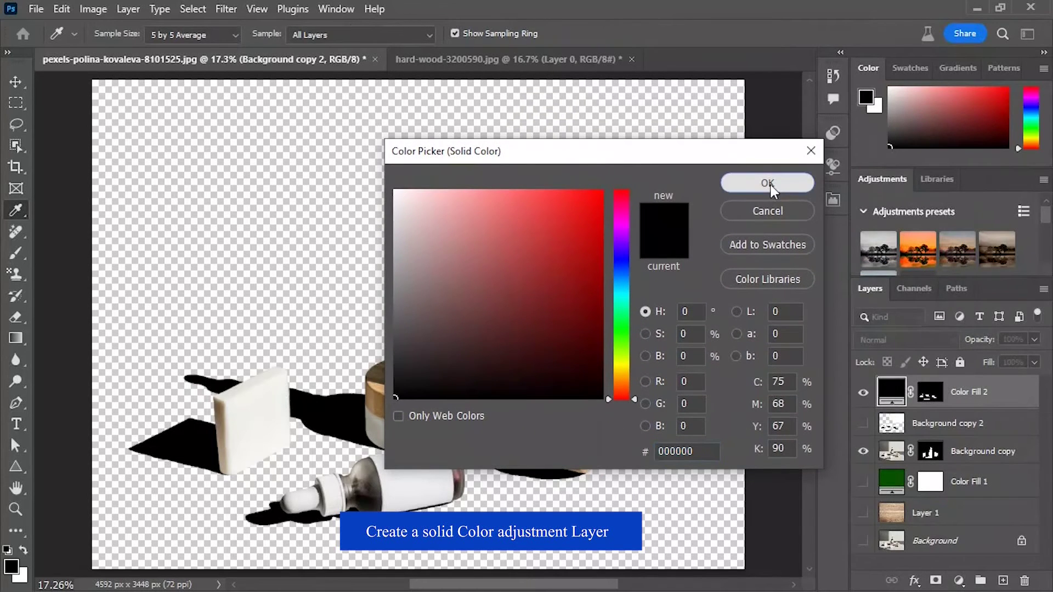
pyautogui.click(769, 186)
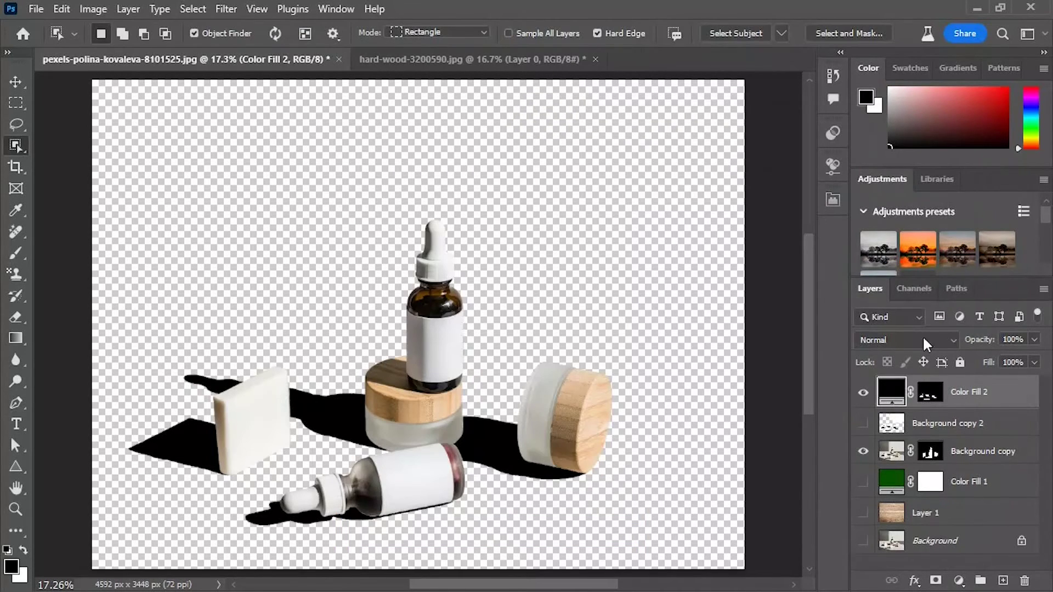
pyautogui.moveTo(981, 345); pyautogui.dragTo(969, 345)
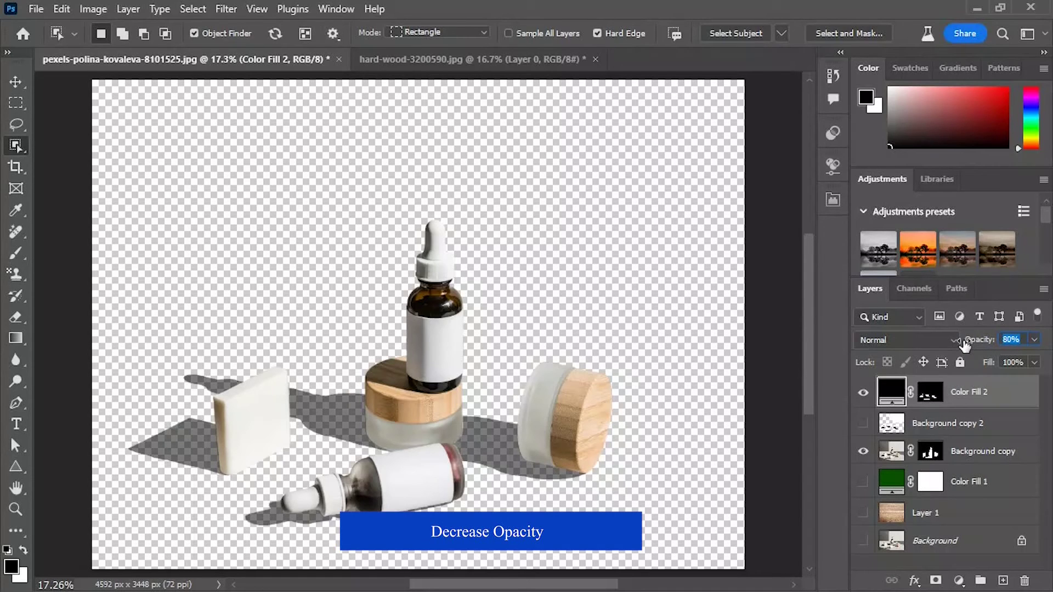
pyautogui.moveTo(981, 346); pyautogui.dragTo(972, 346)
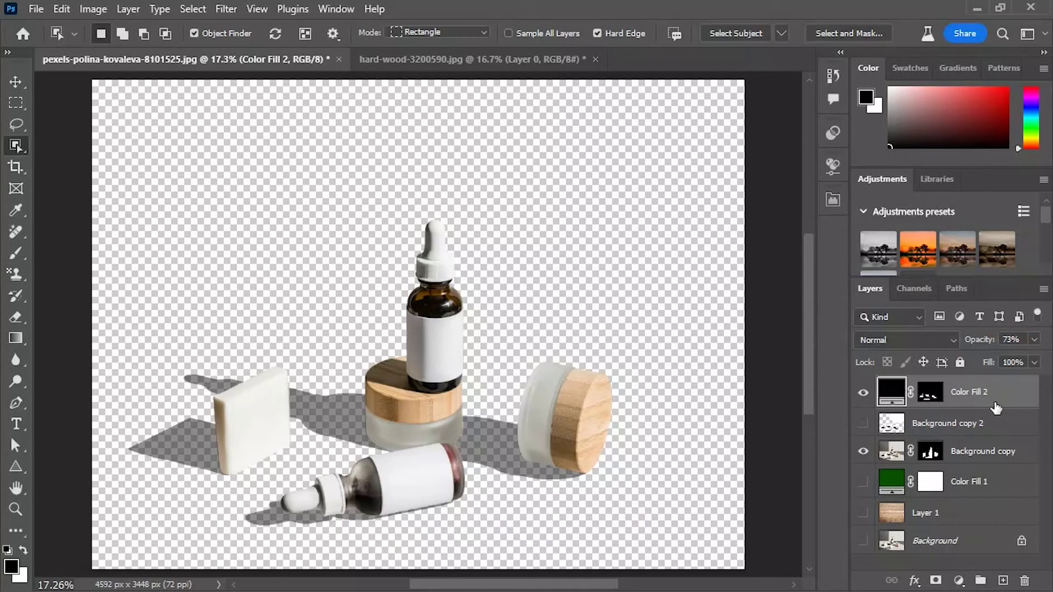
# Export the product cutout with its shadows as a PNG at 100% scale into the Downloads folder under the suggested file name.
pyautogui.click(35, 10)
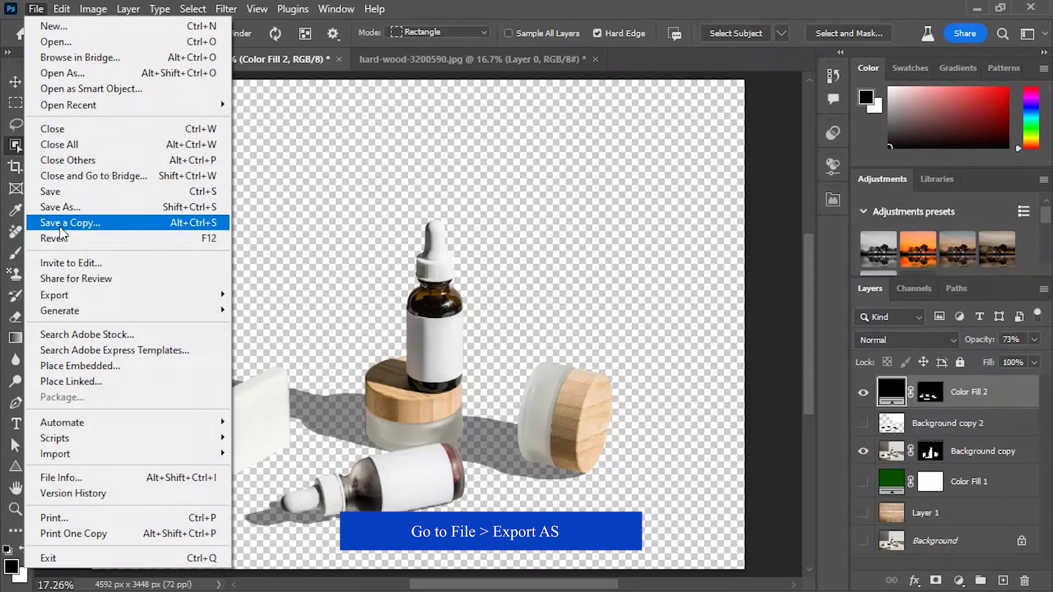
pyautogui.moveTo(81, 300)
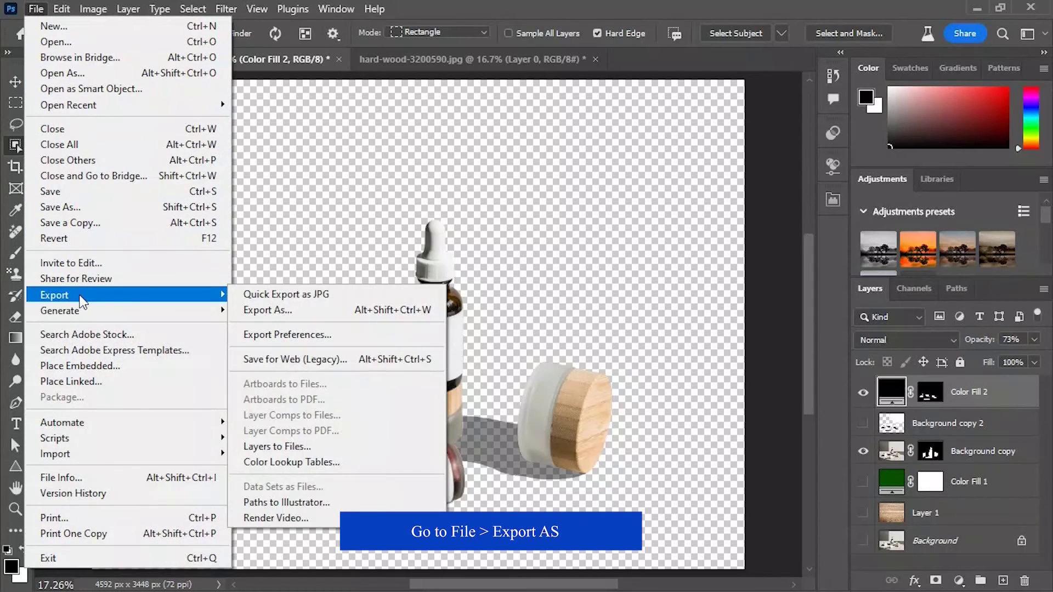
pyautogui.click(267, 310)
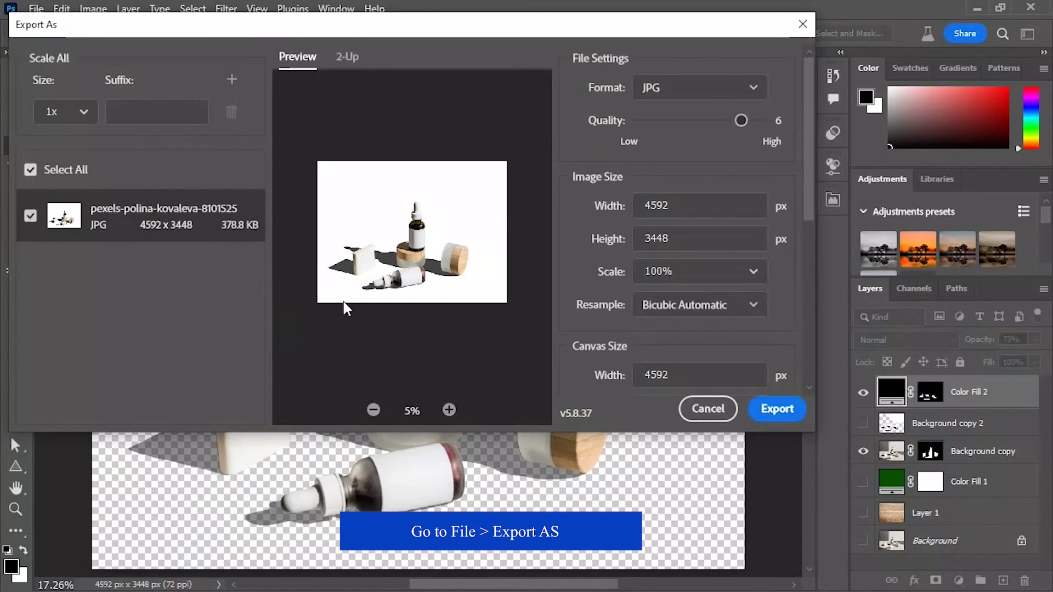
pyautogui.click(672, 92)
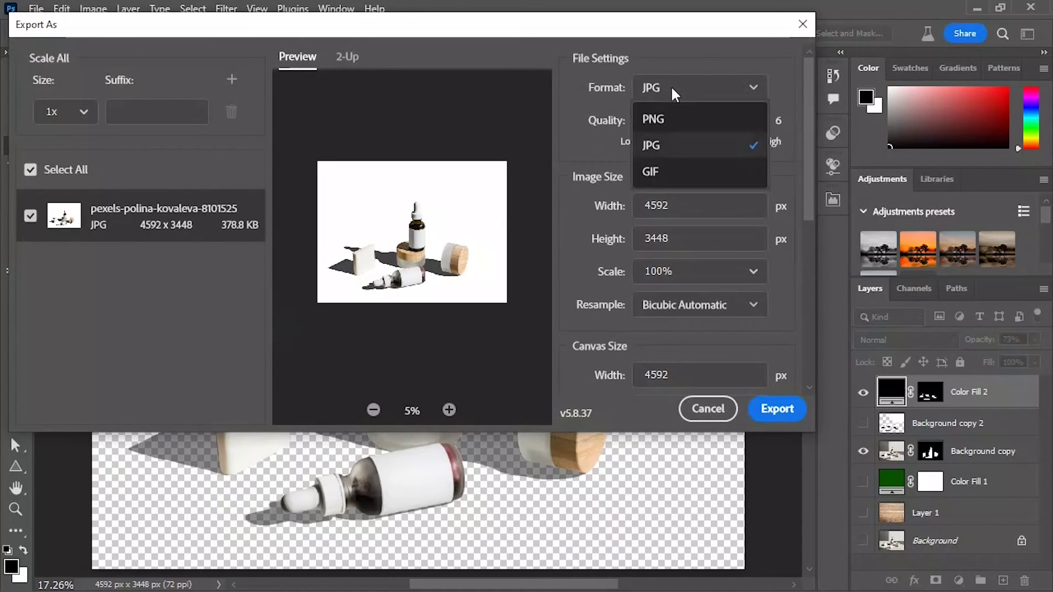
pyautogui.click(664, 115)
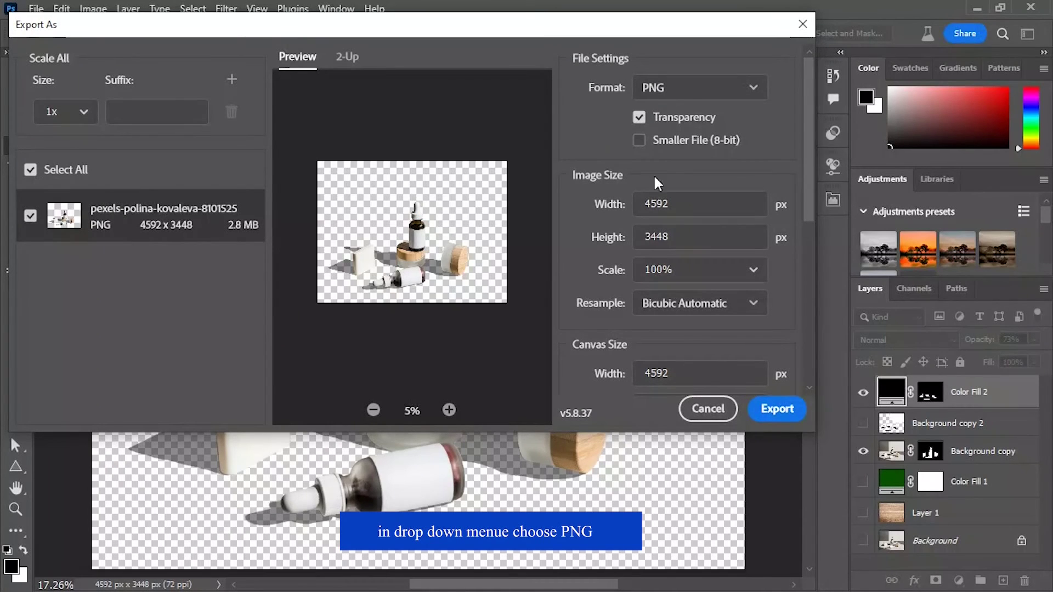
pyautogui.click(782, 409)
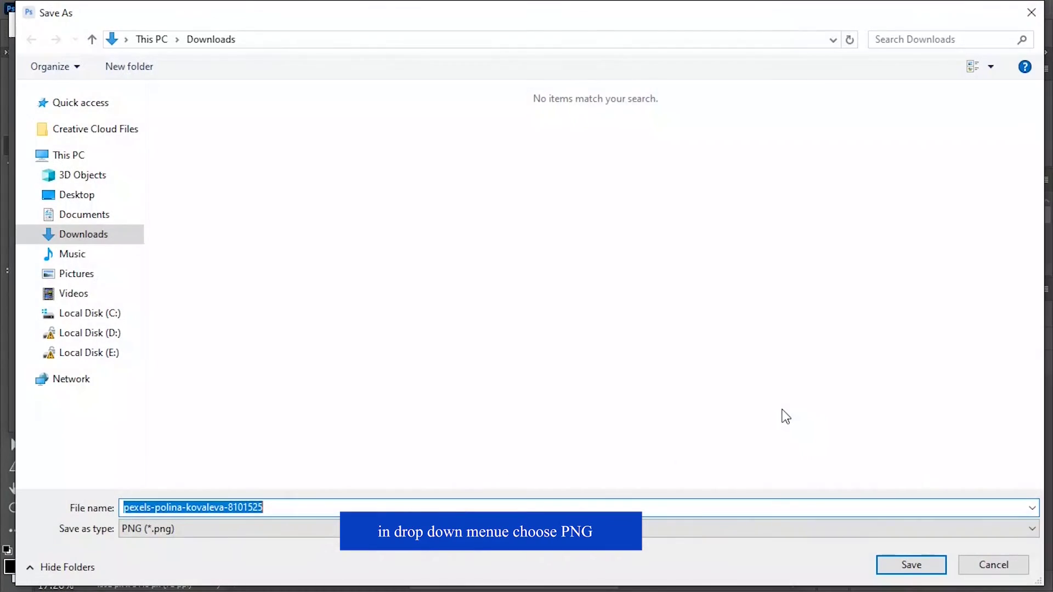
pyautogui.click(910, 566)
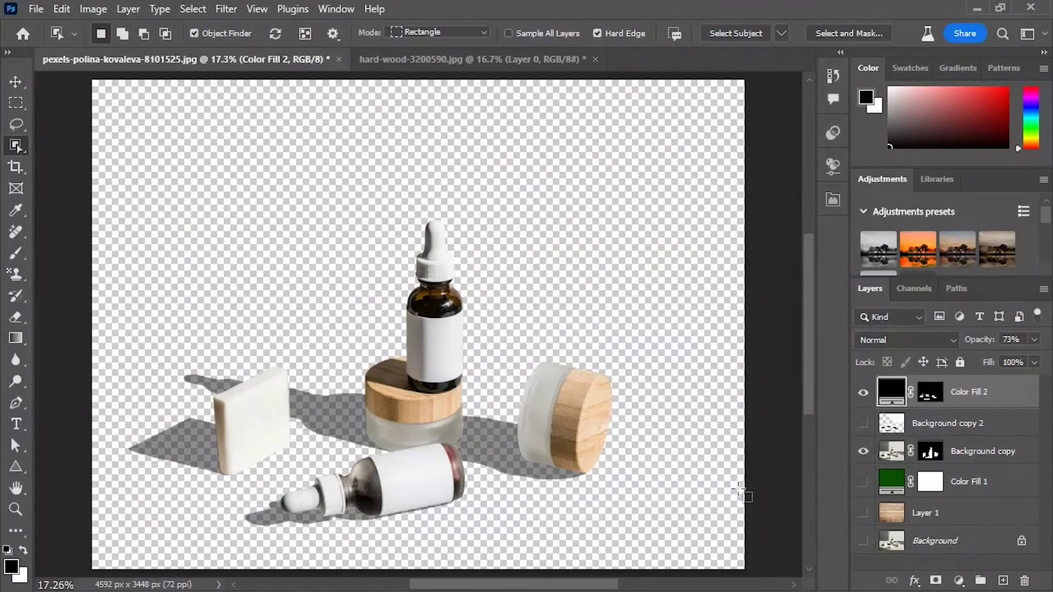
# Place the exported product PNG from Downloads as an embedded layer in the hard-wood-3200590.jpg document.
pyautogui.click(408, 57)
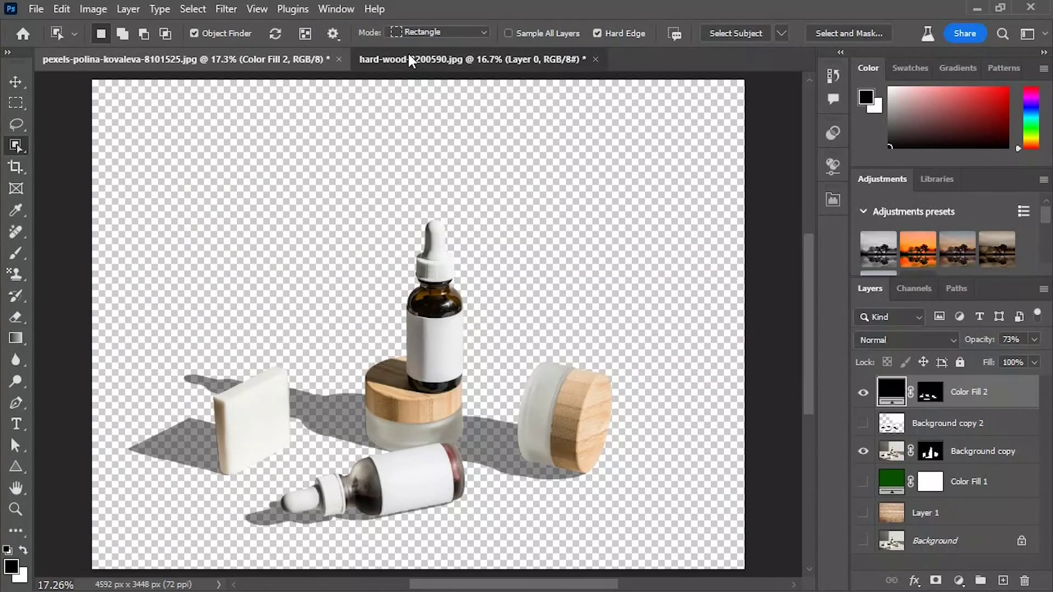
pyautogui.click(36, 8)
pyautogui.click(74, 365)
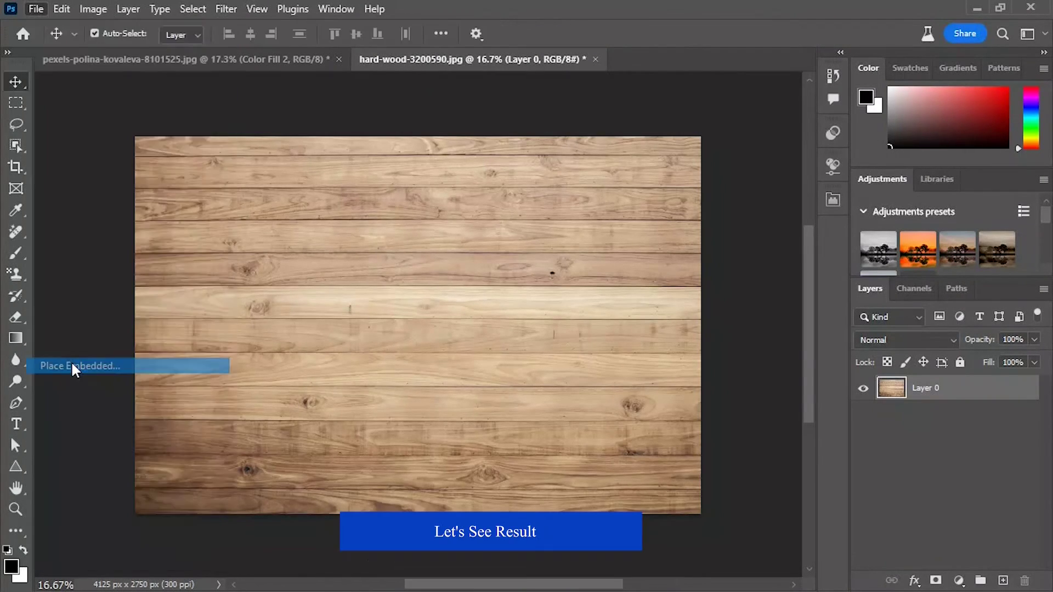
pyautogui.click(200, 141)
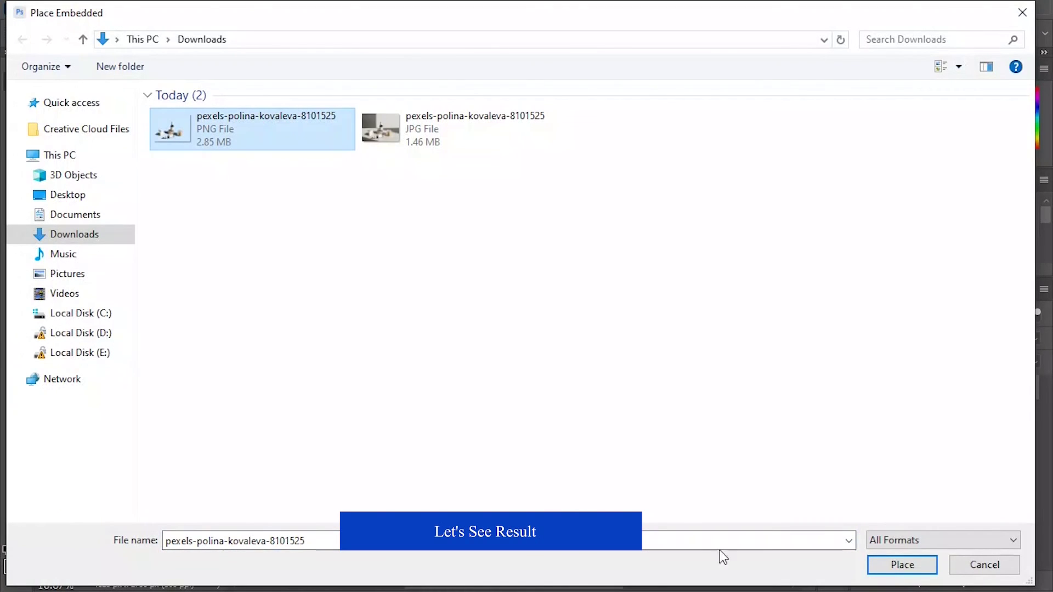
pyautogui.click(889, 565)
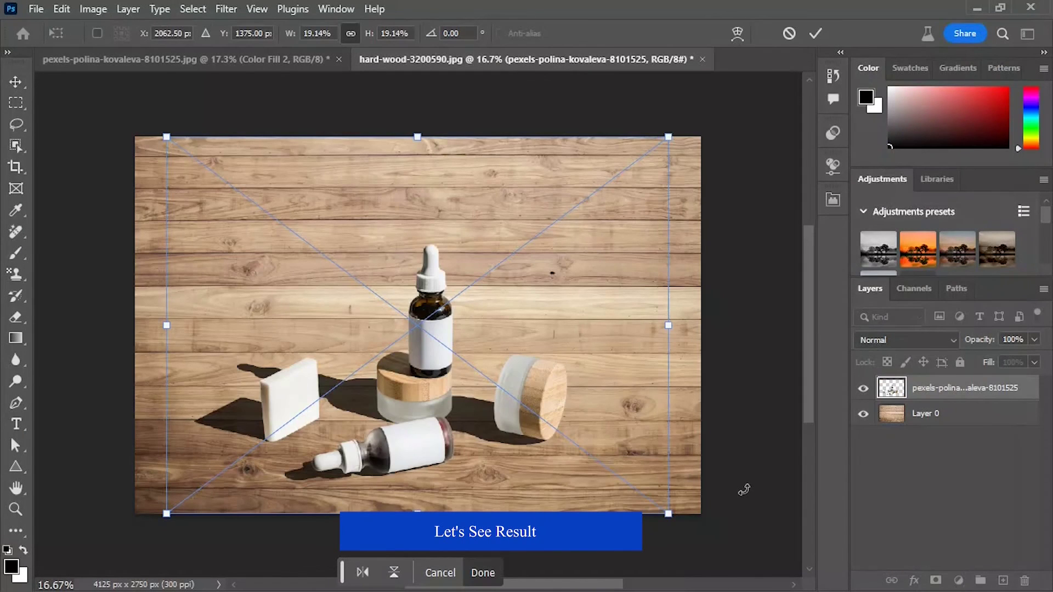
pyautogui.press('Return')
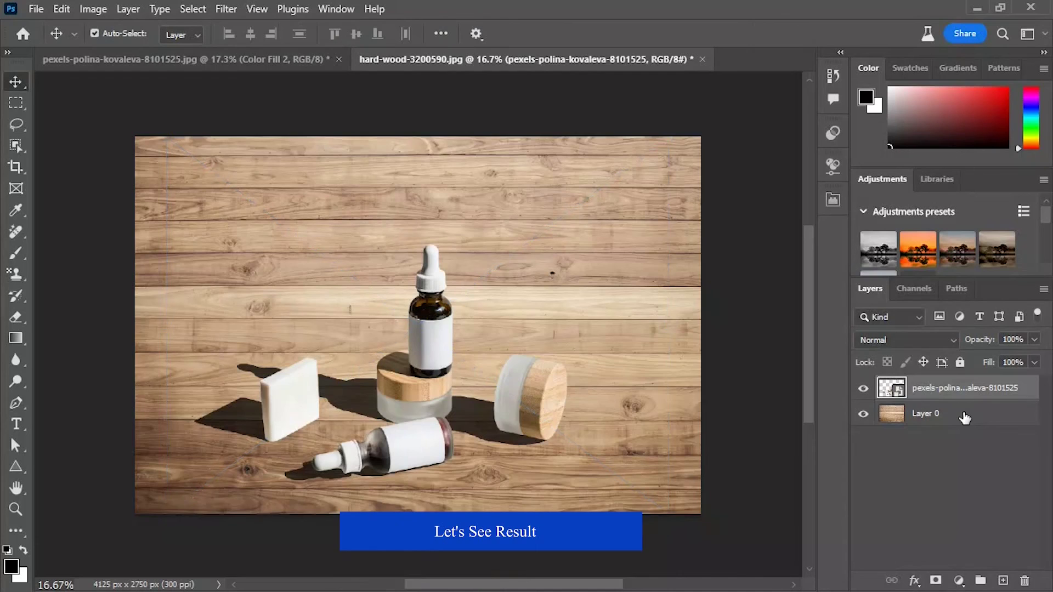
# Select the wood Layer 0 and switch the placed product layer off and on to compare the result.
pyautogui.click(965, 418)
pyautogui.click(862, 390)
pyautogui.click(862, 390)
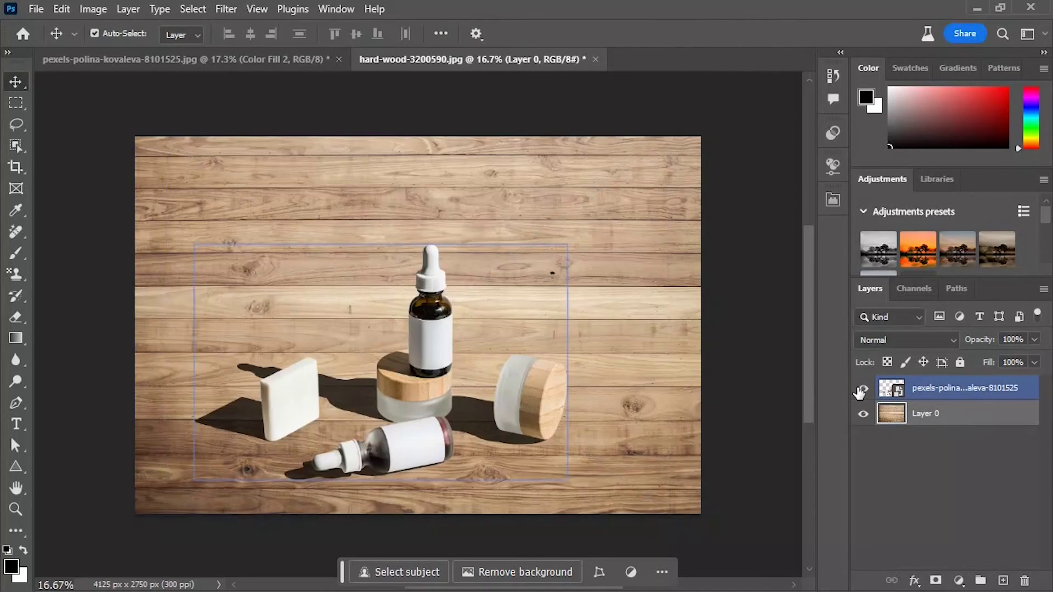